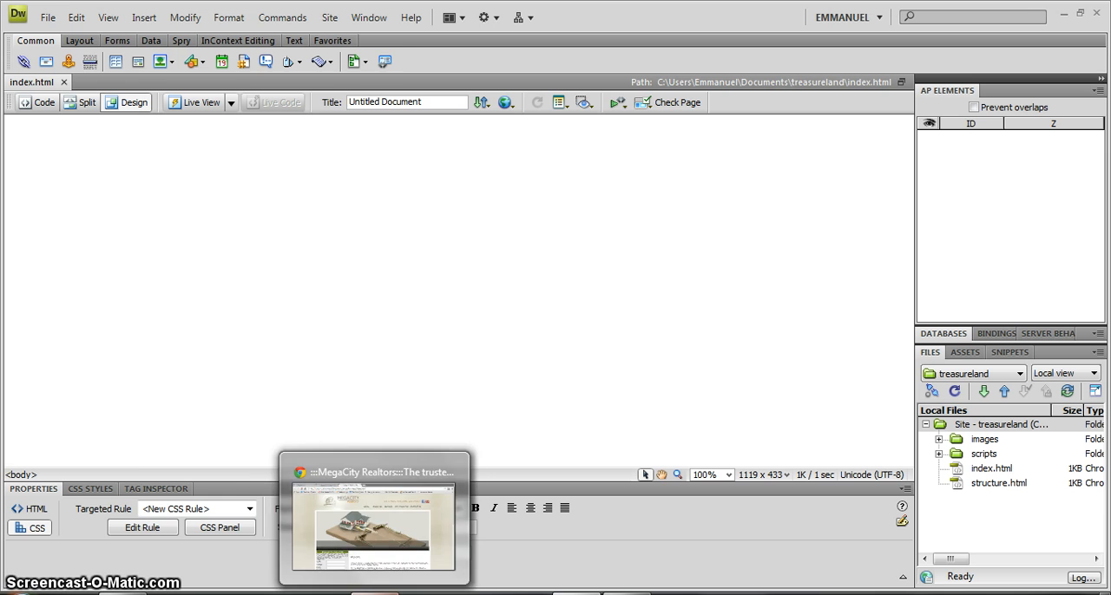
Set the page title of index.html to "WELCOME".
click(388, 594)
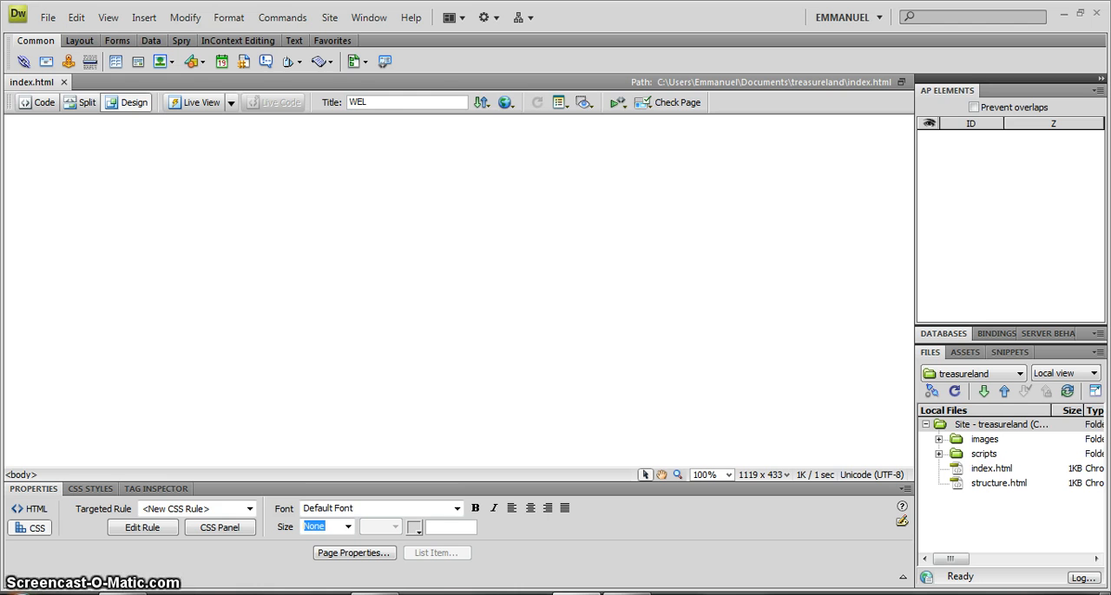
text(E)
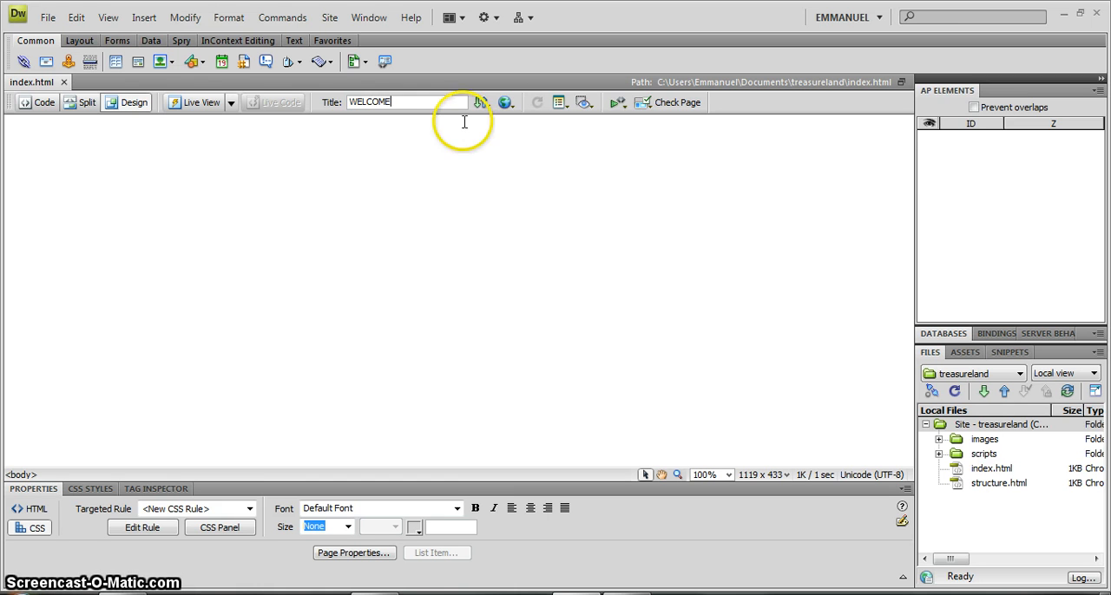
click(464, 182)
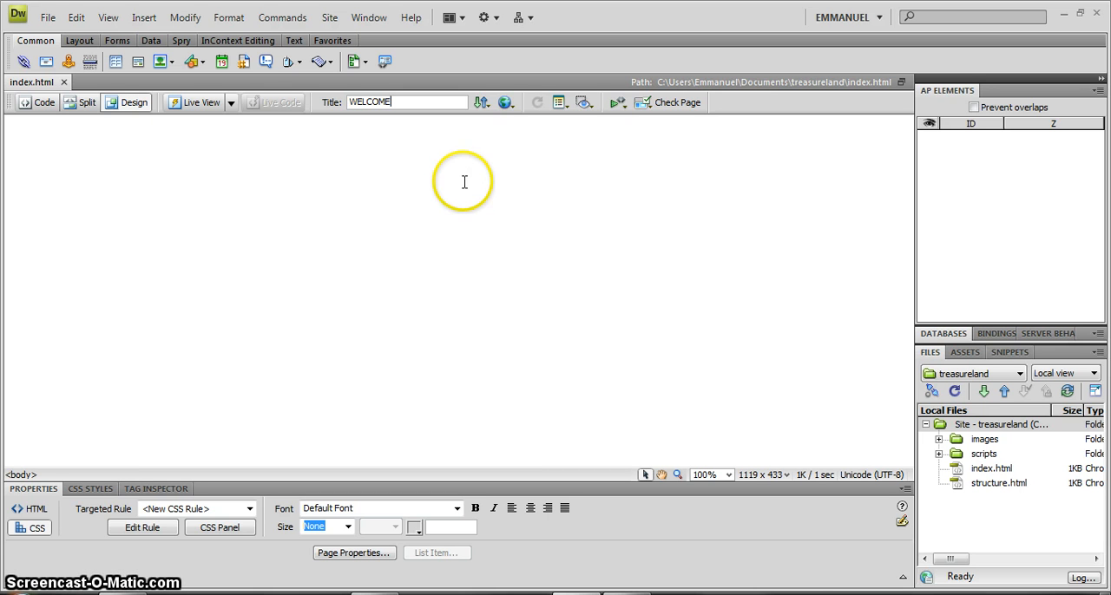
click(459, 330)
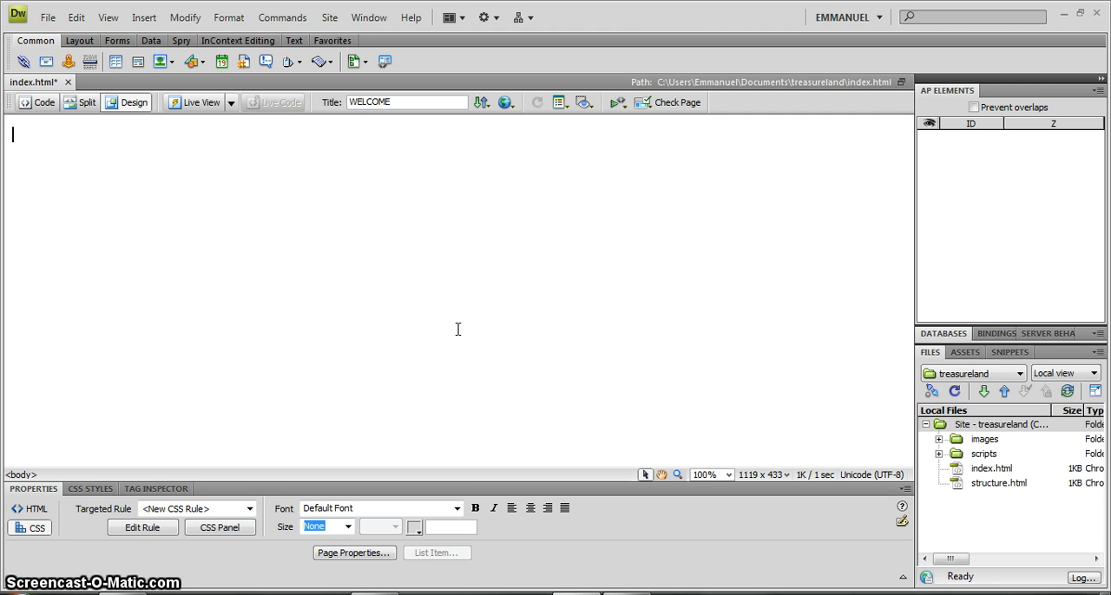
Switch to Chrome to examine the background of the MegaCity Realtors home page, and return to Dreamweaver.
click(387, 466)
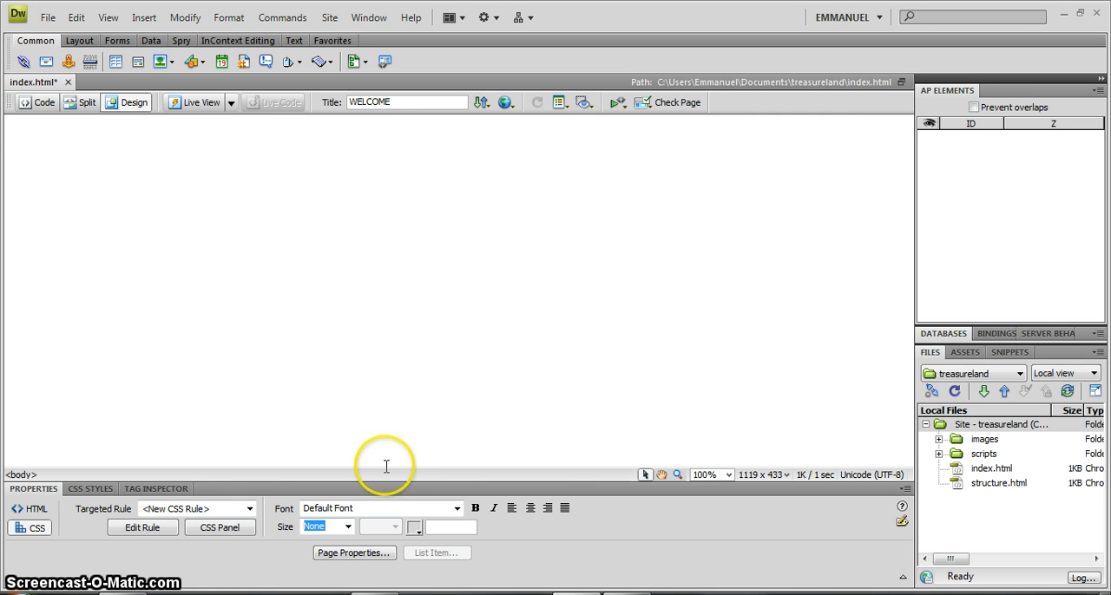
click(377, 594)
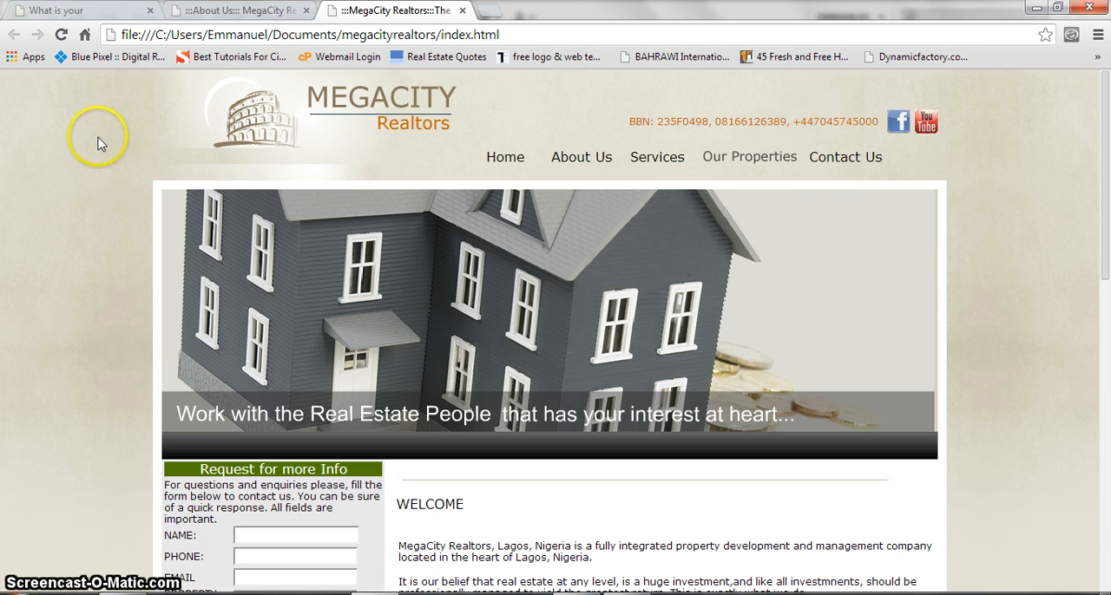
key(alt+Tab)
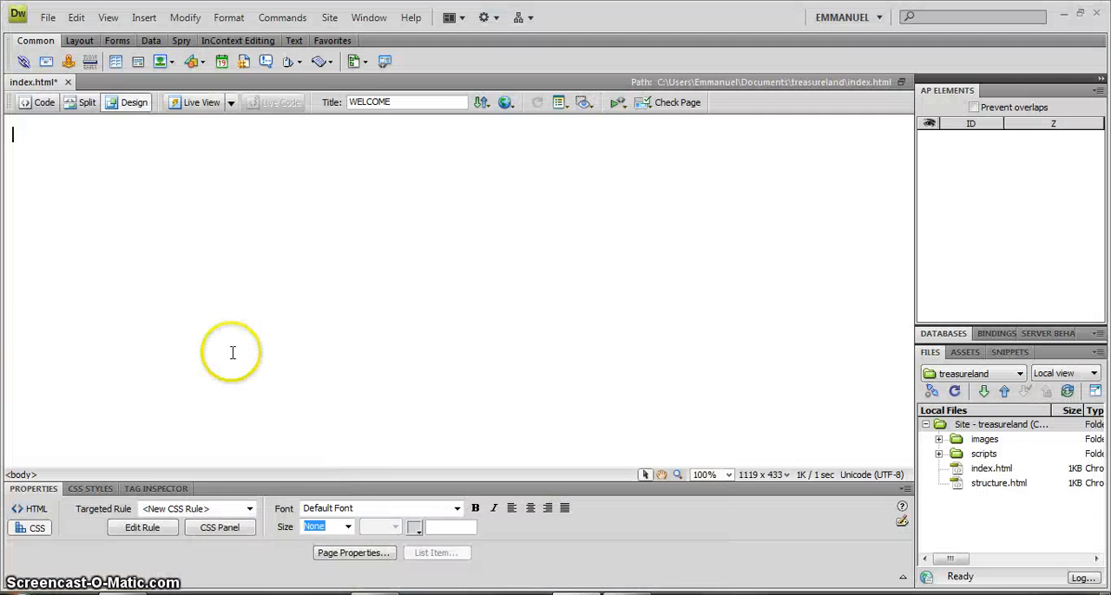
click(375, 593)
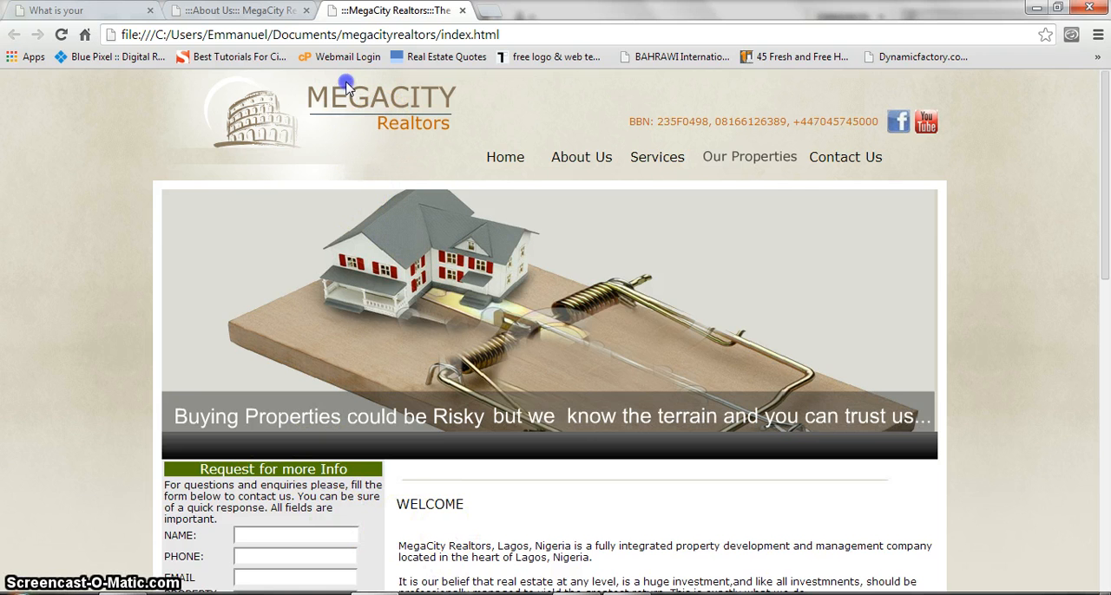
click(577, 594)
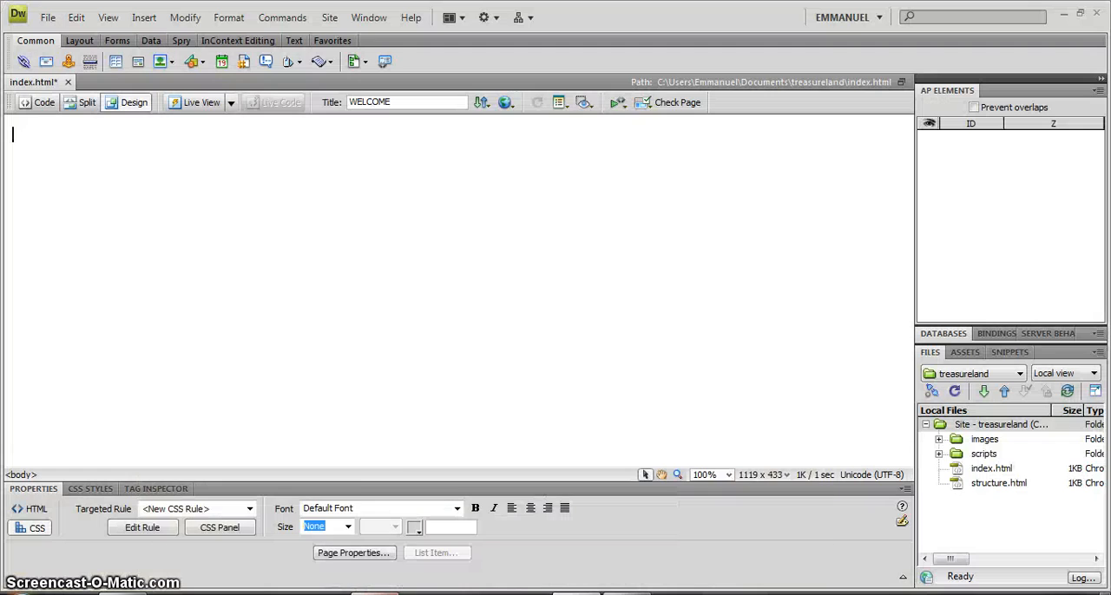
click(266, 332)
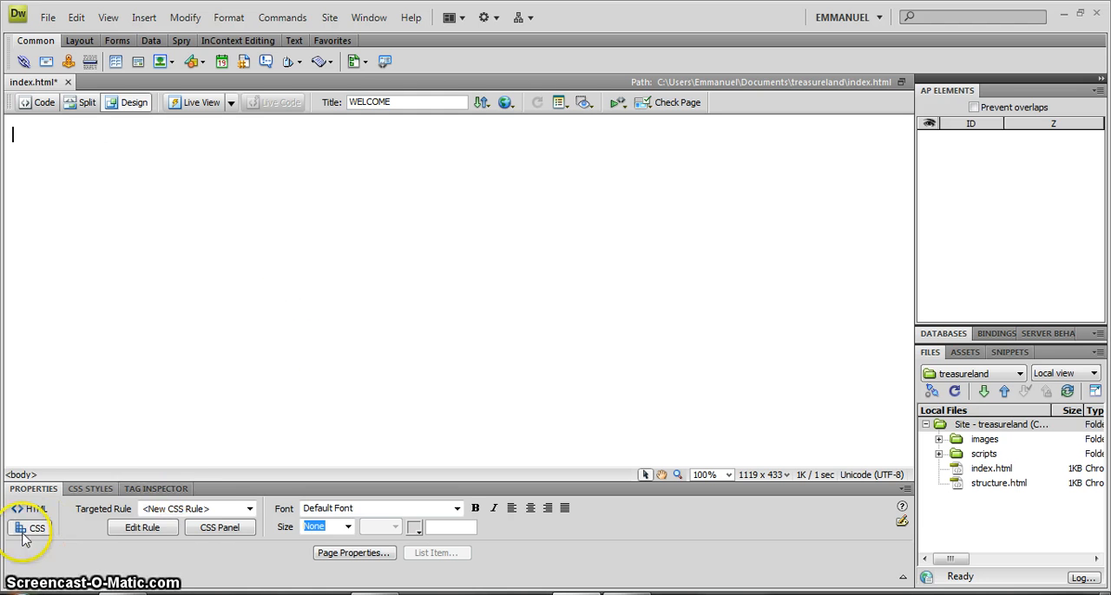
click(32, 487)
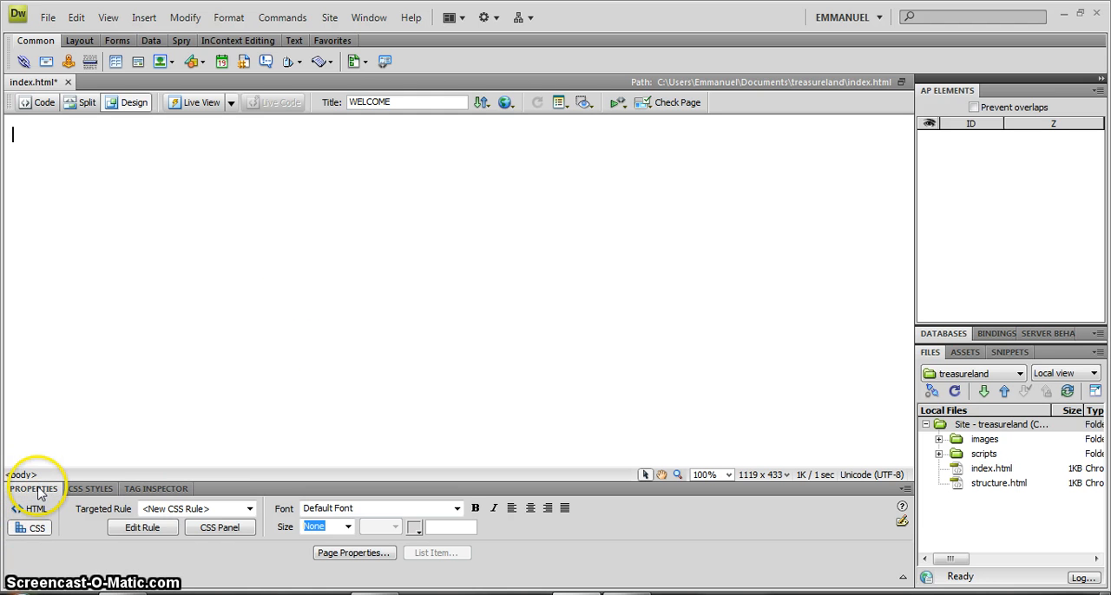
click(38, 494)
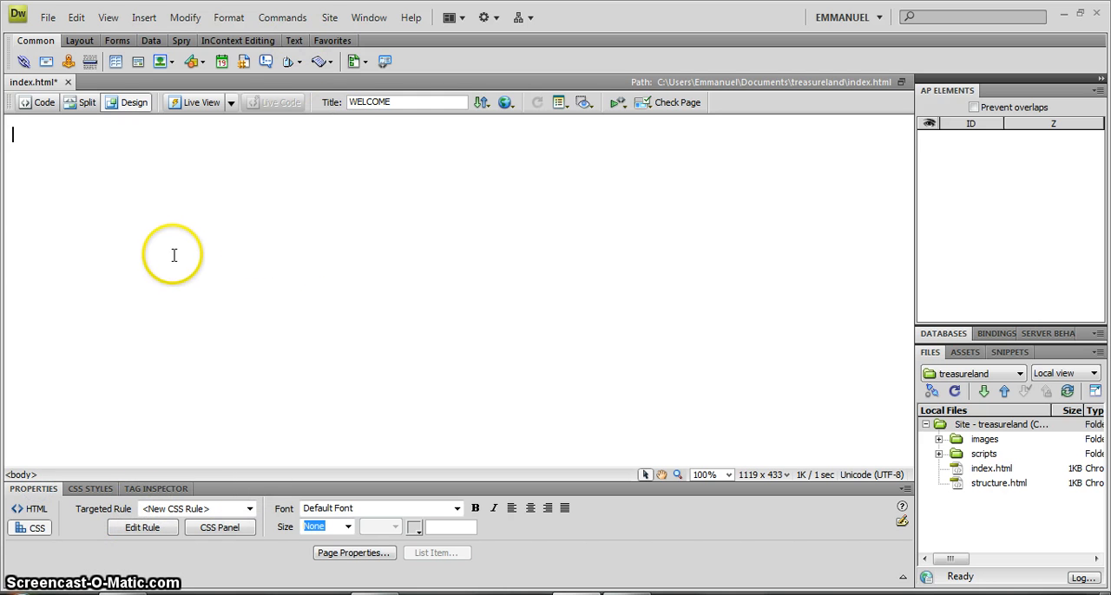
click(238, 273)
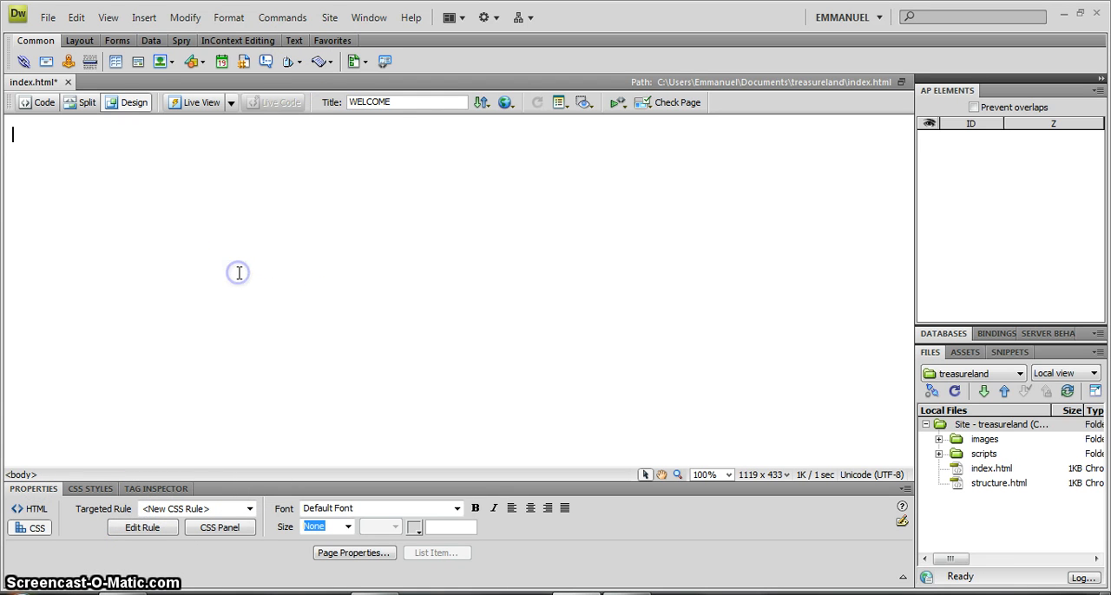
click(44, 493)
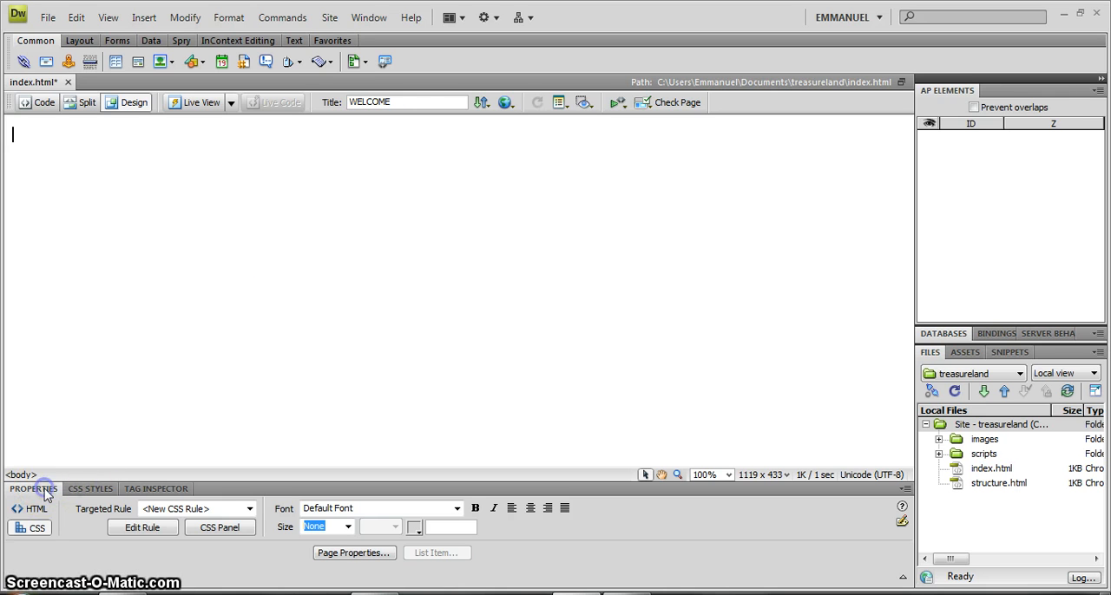
Open the page properties of index.html and show the Appearance (HTML) settings.
click(351, 554)
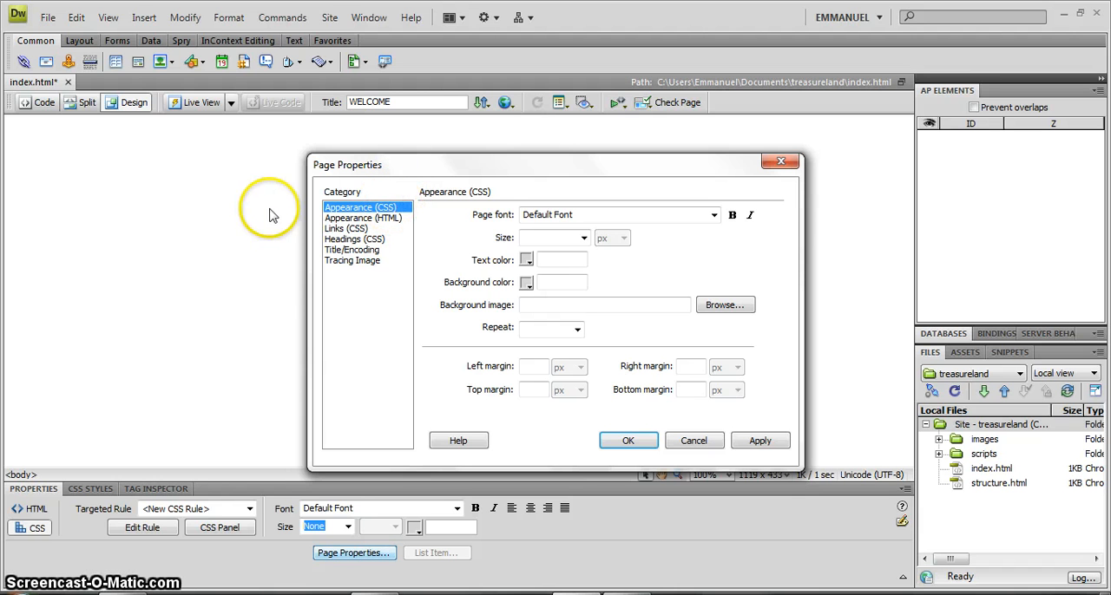
click(360, 217)
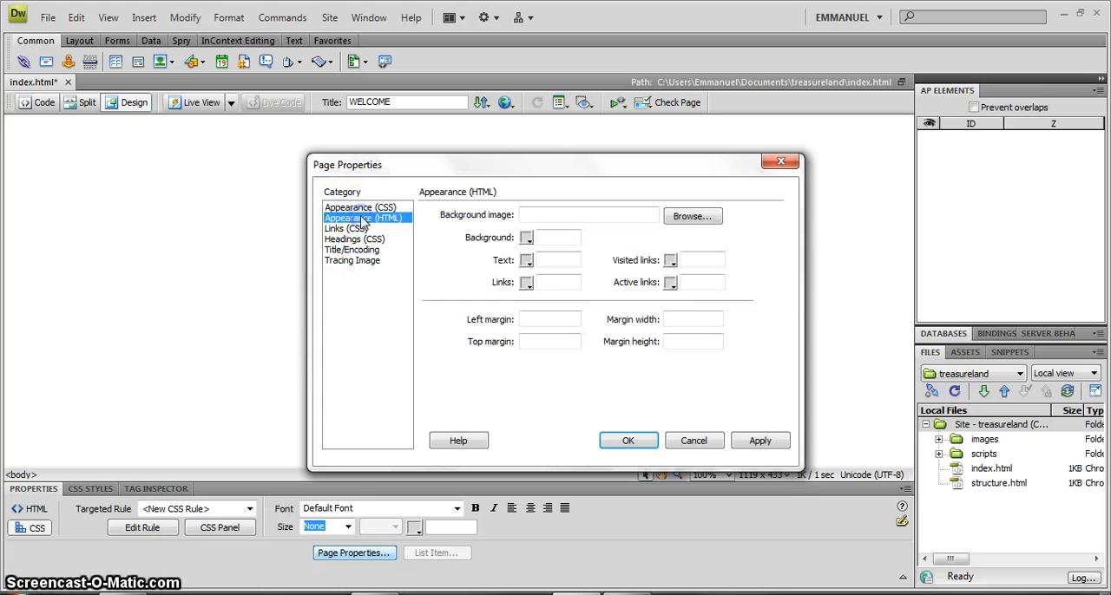
click(361, 207)
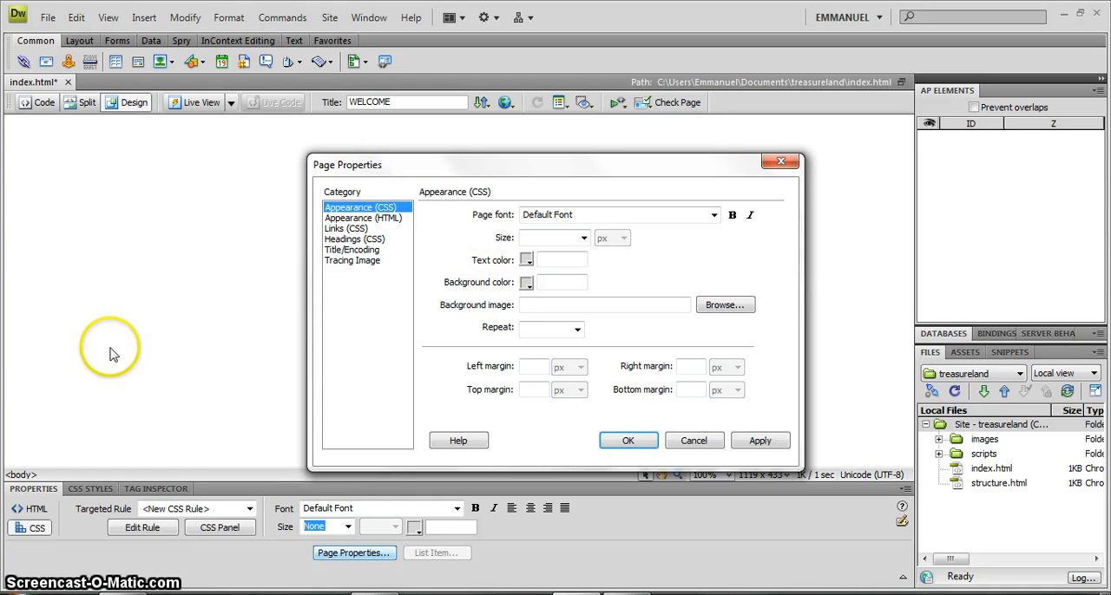
click(374, 219)
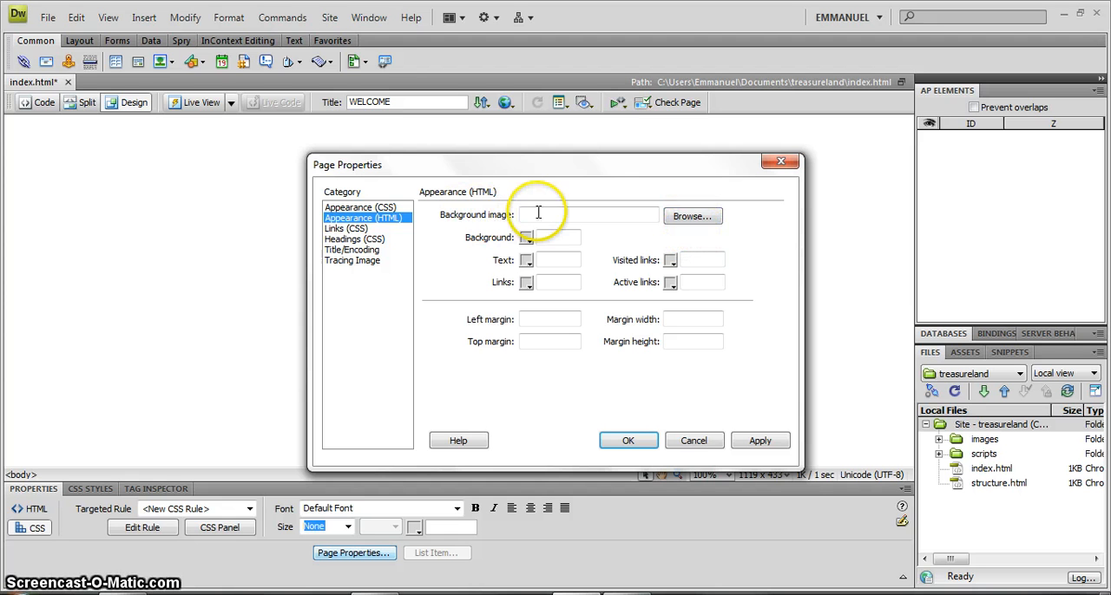
Browse for a background image and go to the exercise files folder inside Treasureland Tutorials on the Desktop.
click(700, 217)
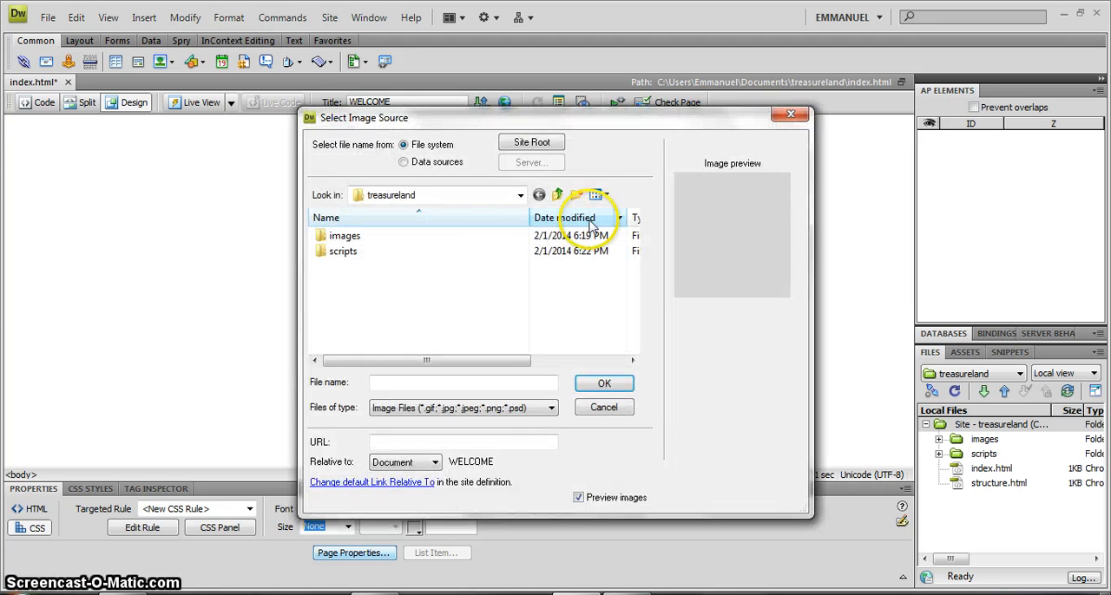
click(521, 196)
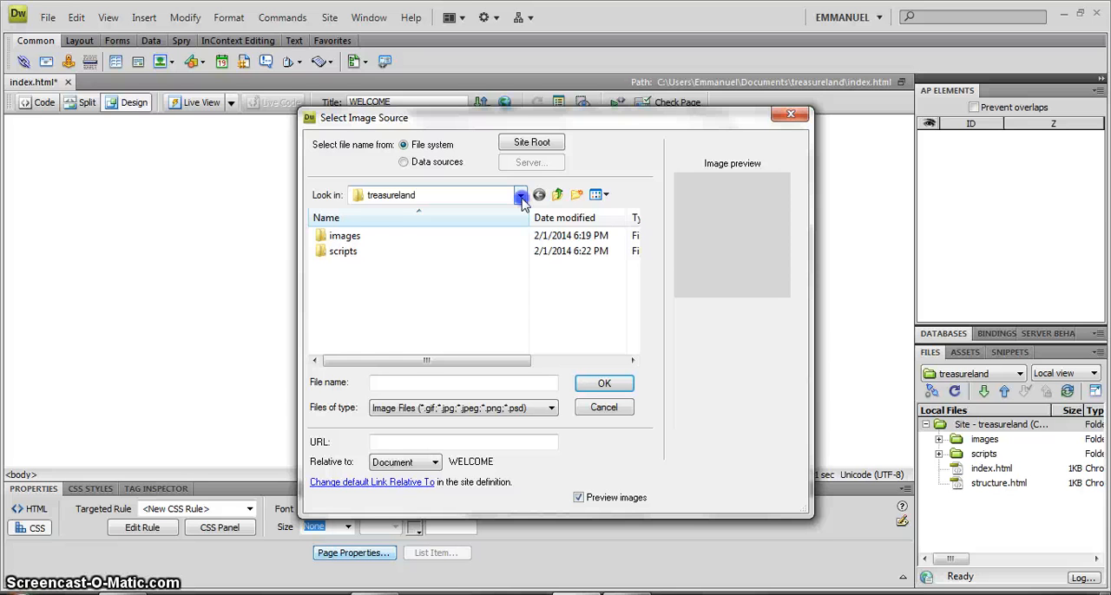
click(453, 213)
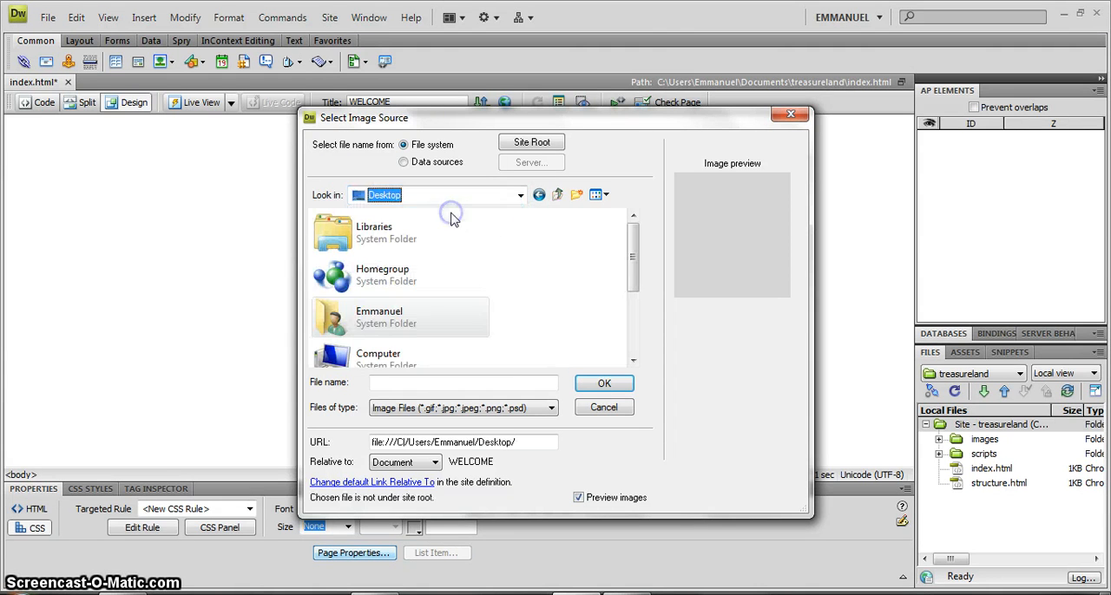
drag(634, 235, 639, 321)
double_click(440, 344)
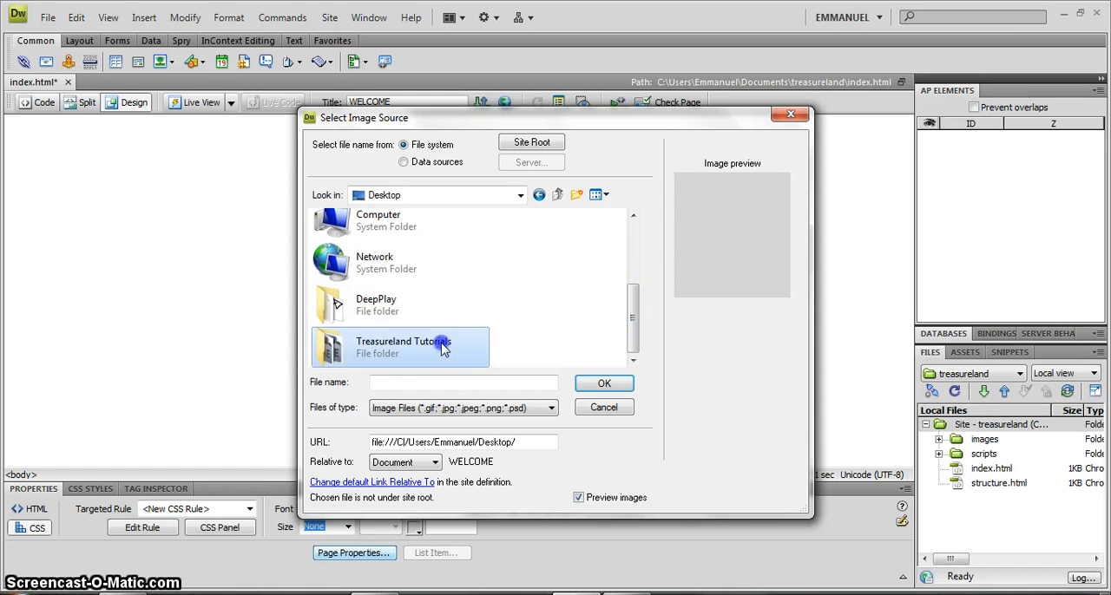
double_click(354, 235)
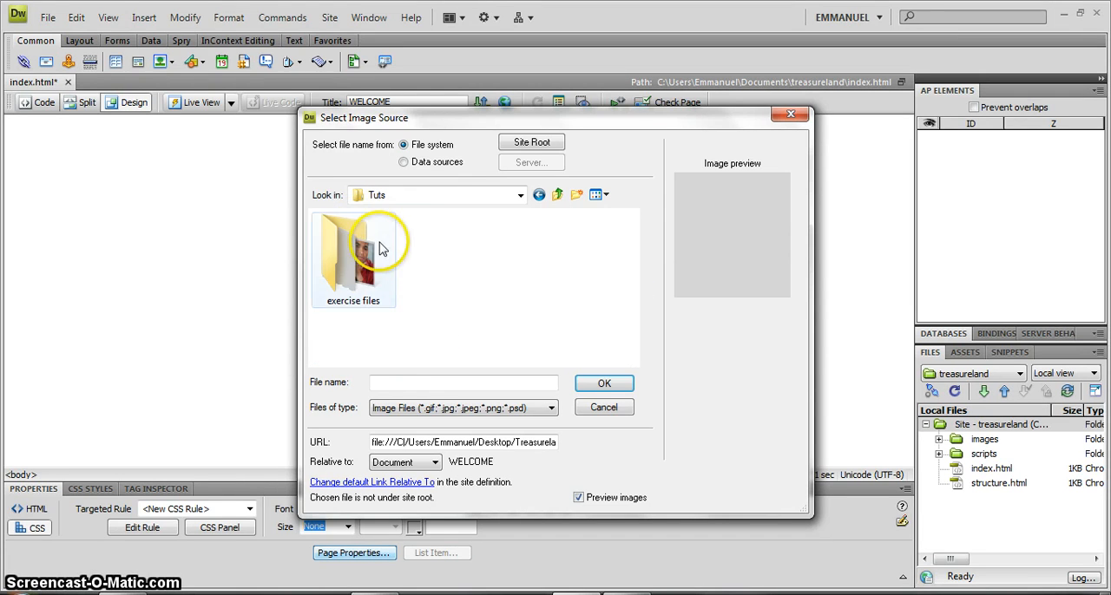
double_click(351, 251)
Choose the bg JPEG as the page's background image.
click(438, 283)
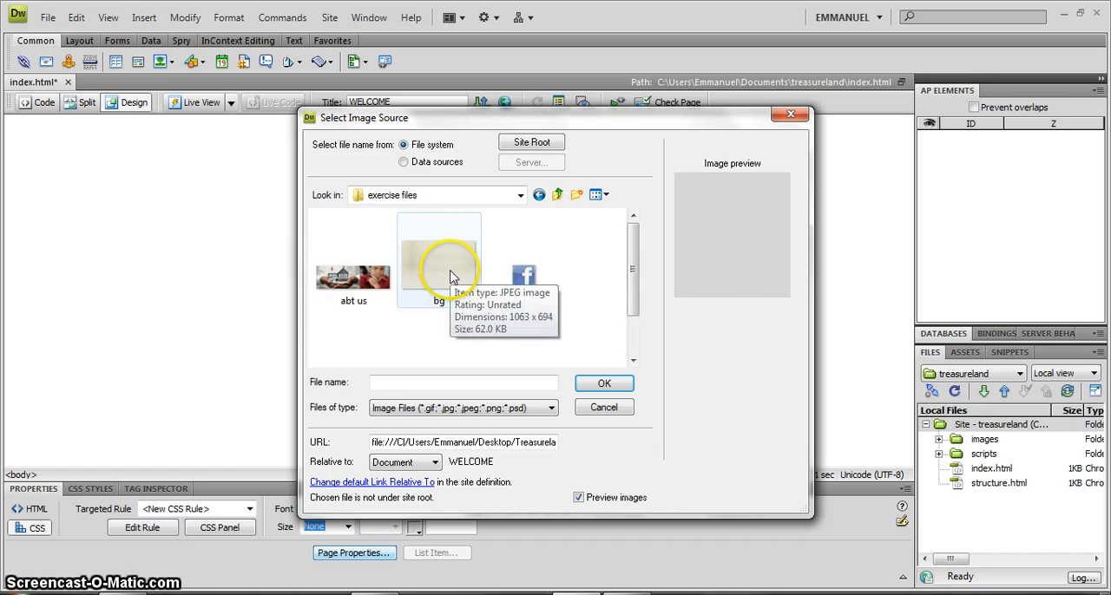
click(451, 276)
click(460, 278)
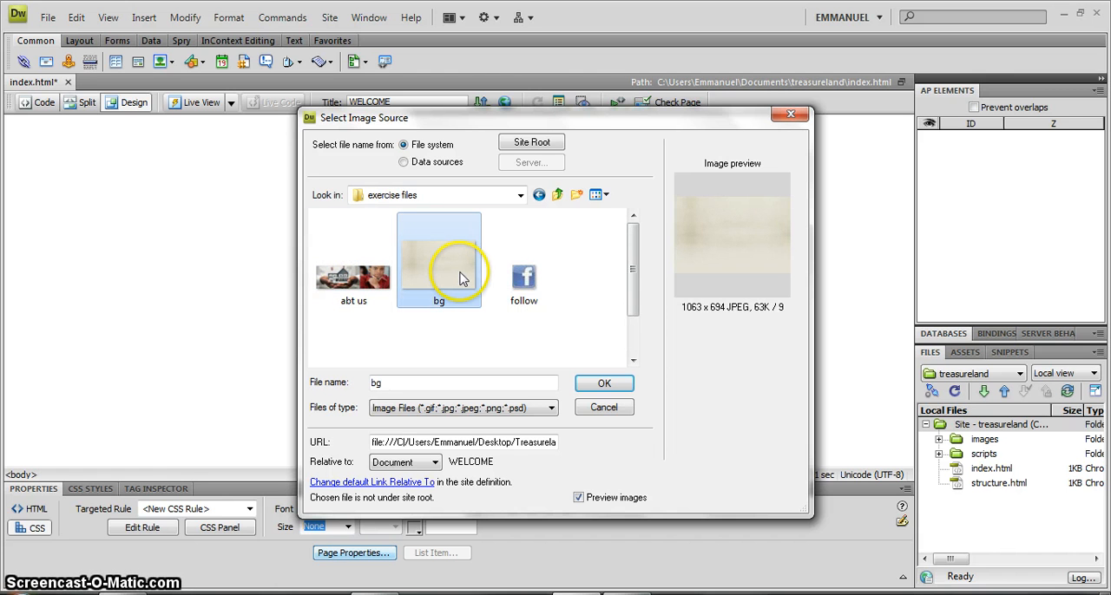
click(604, 383)
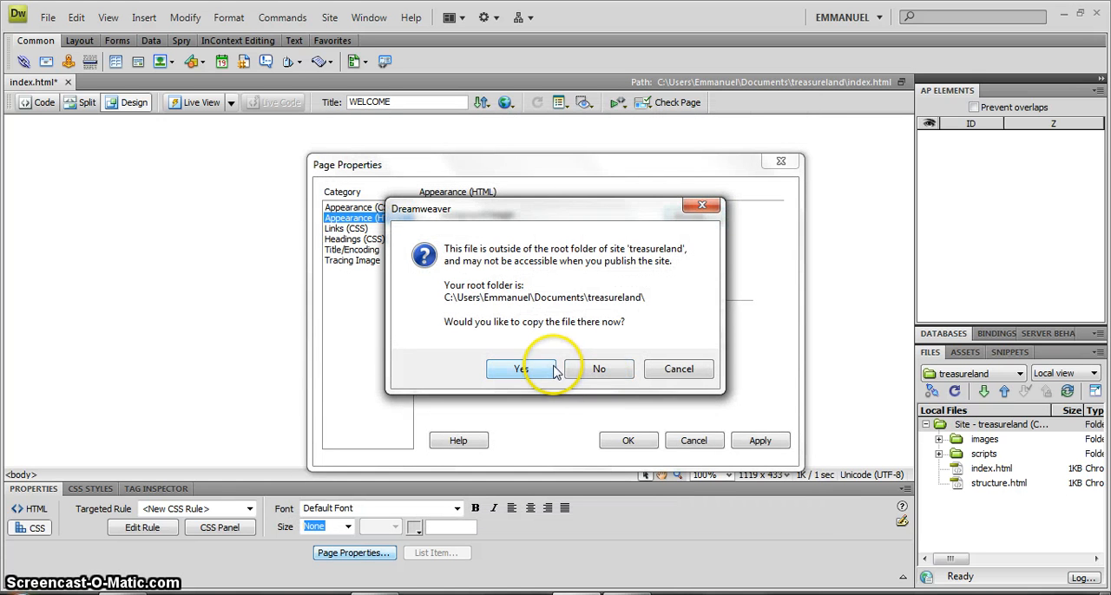
Copy the bg file into the treasureland site's images folder and apply it as the page background.
mouse_move(432, 227)
mouse_down()
mouse_move(408, 252)
mouse_move(401, 231)
mouse_move(414, 226)
mouse_up()
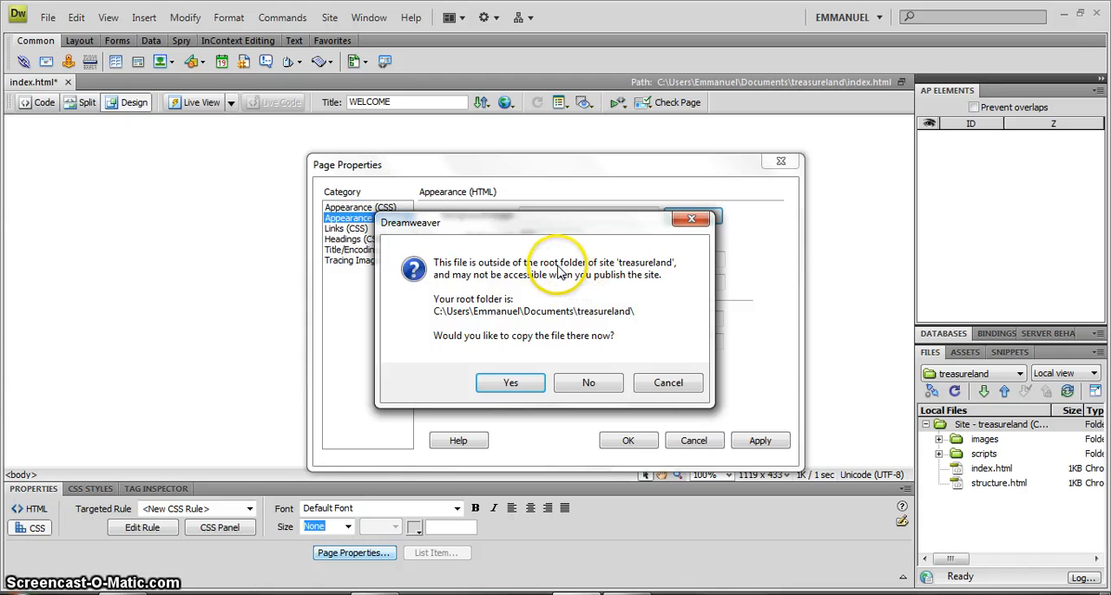
click(557, 266)
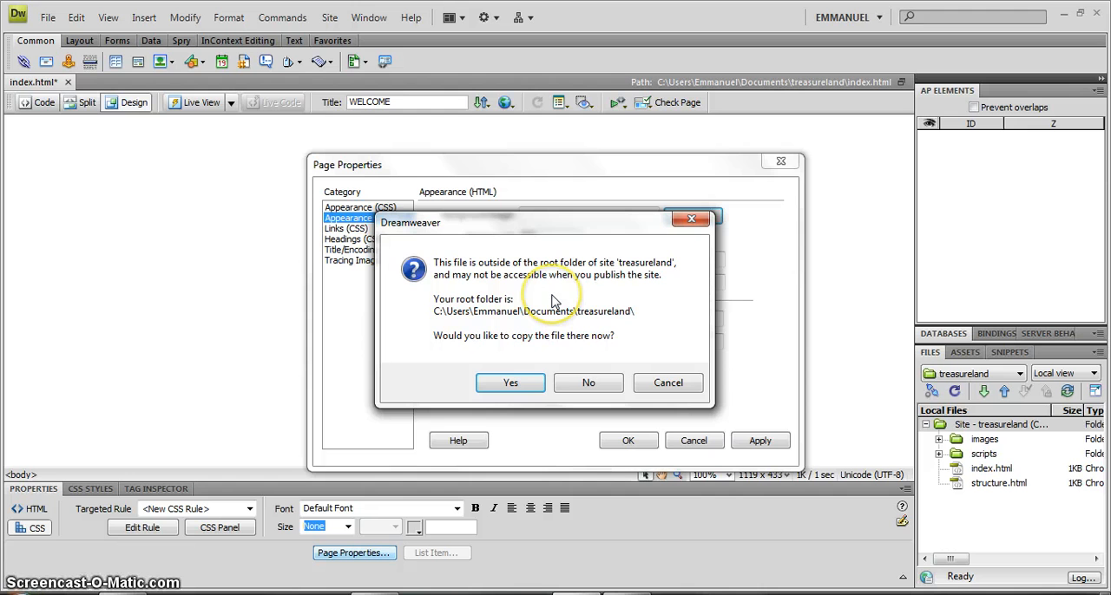
click(524, 384)
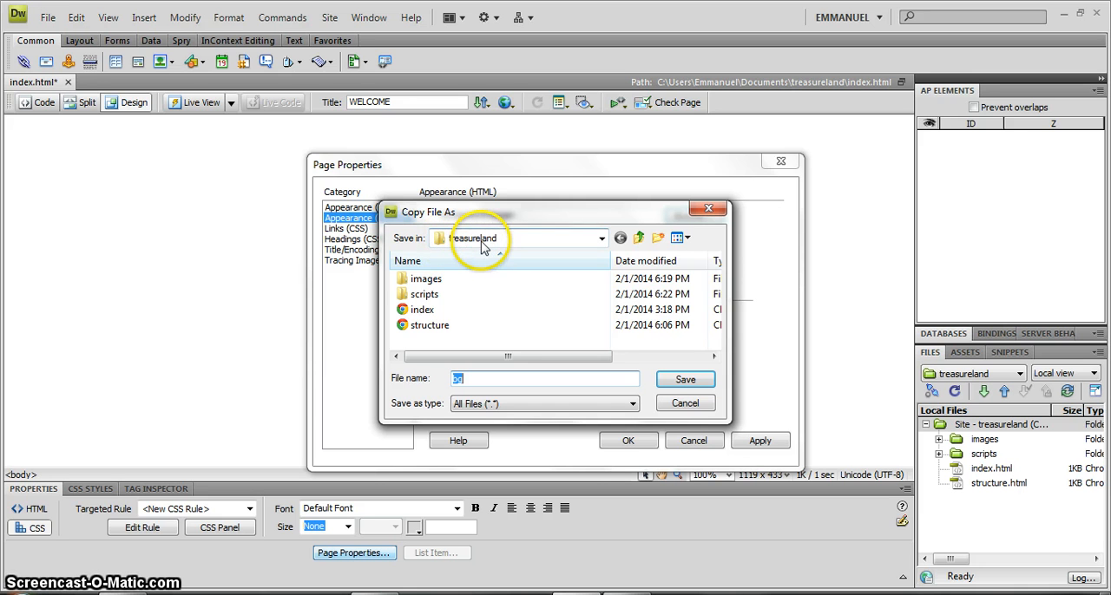
double_click(422, 278)
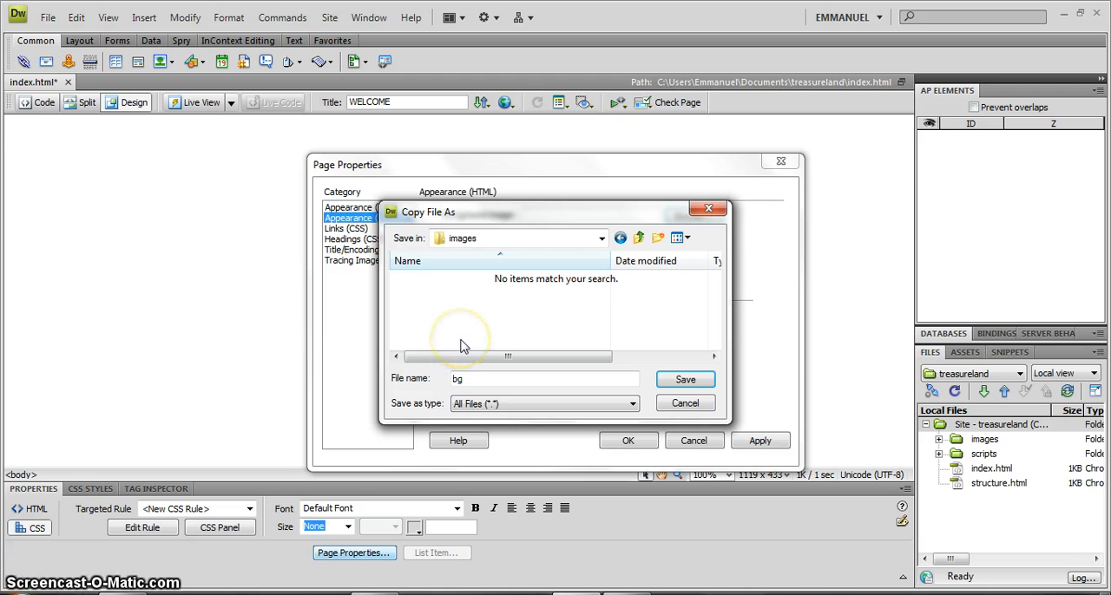
click(674, 379)
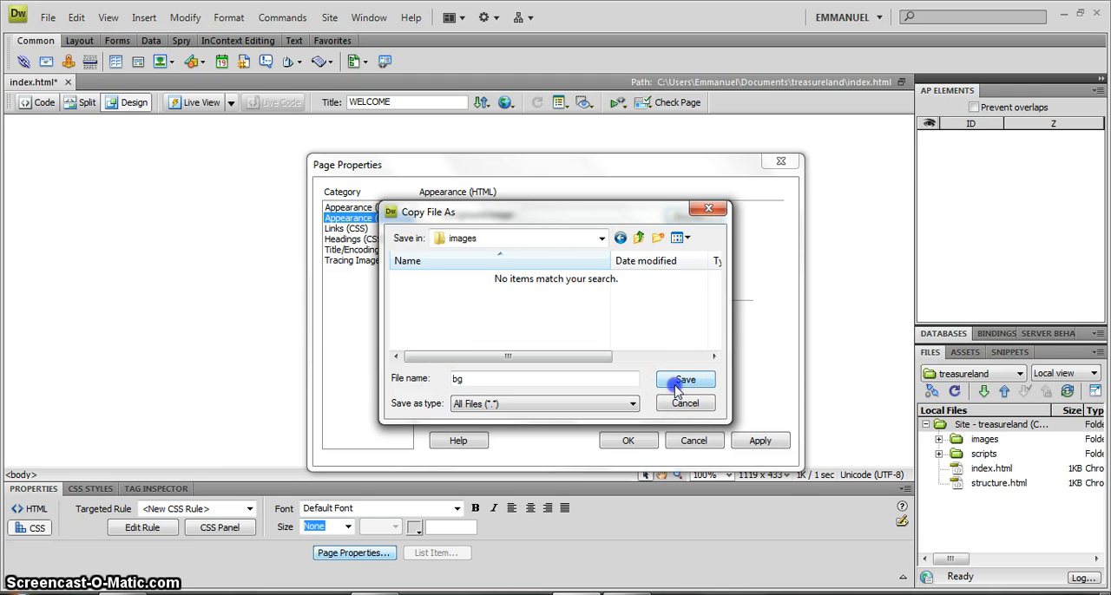
click(769, 441)
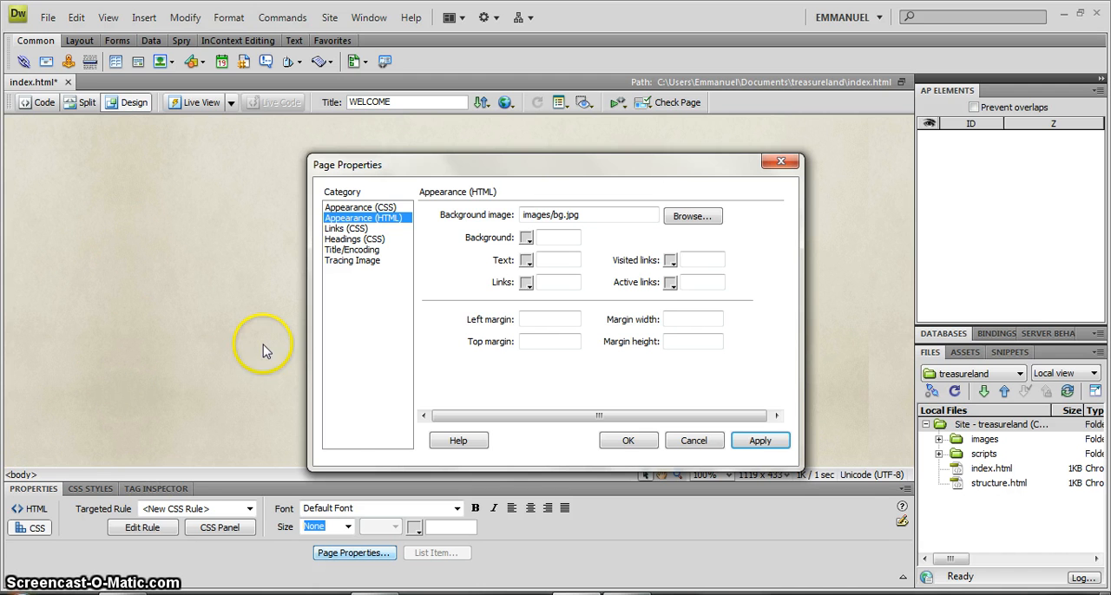
click(627, 441)
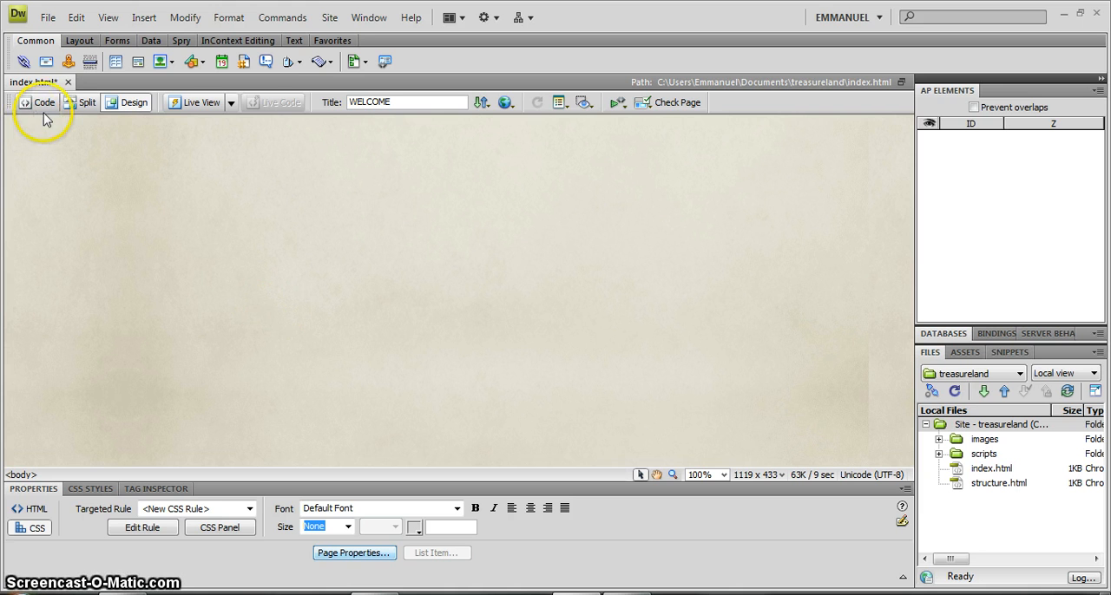
Save the index.html page.
click(47, 17)
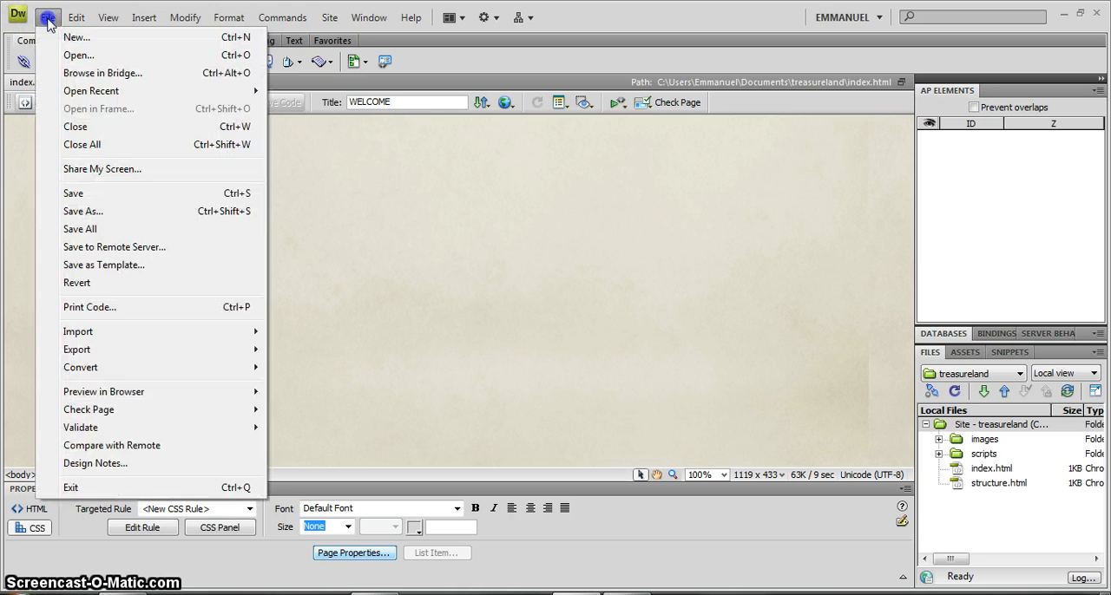
click(79, 193)
click(118, 239)
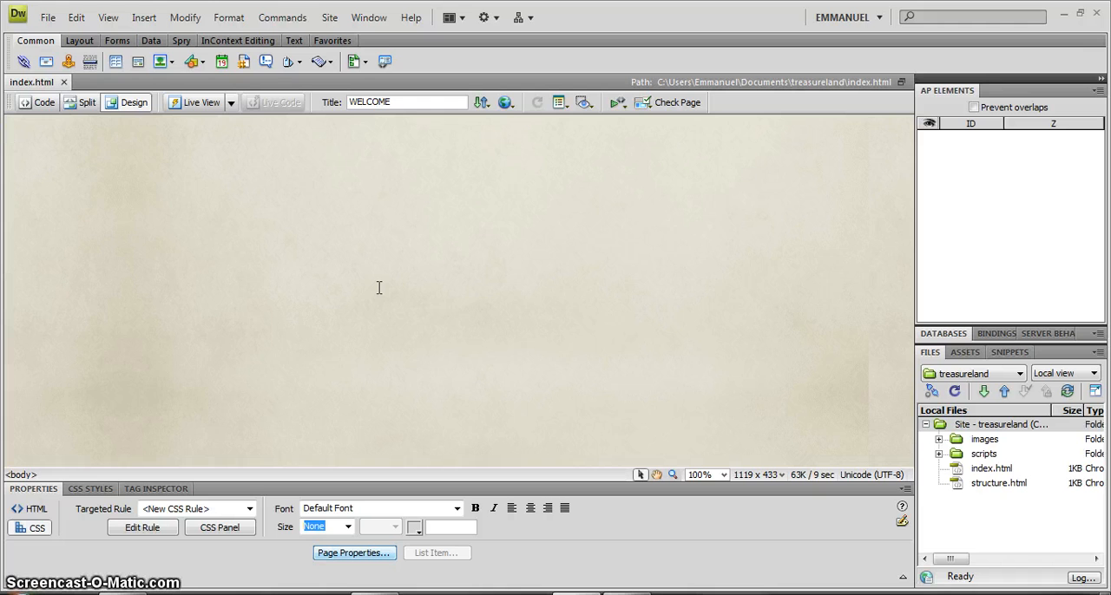
Preview the index.html page in Chrome to check its background and return to Dreamweaver.
click(395, 216)
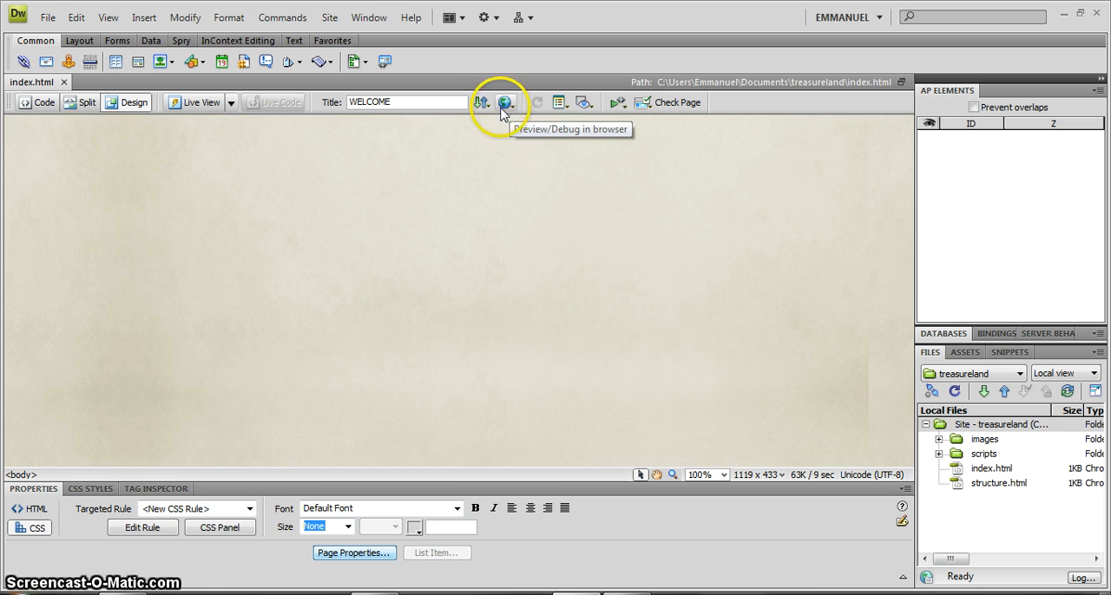
click(505, 104)
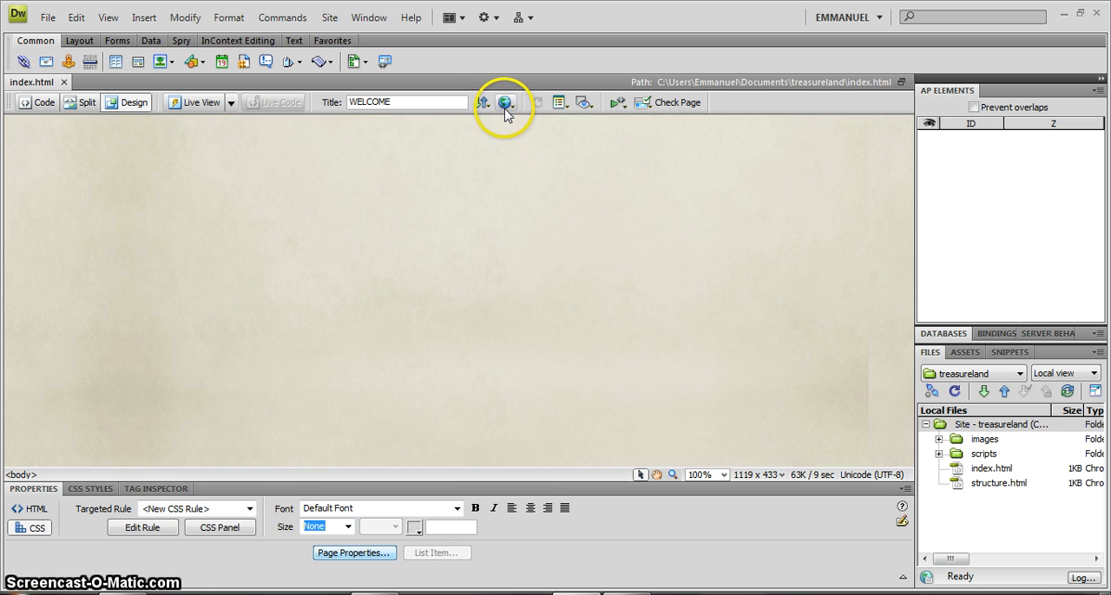
click(505, 109)
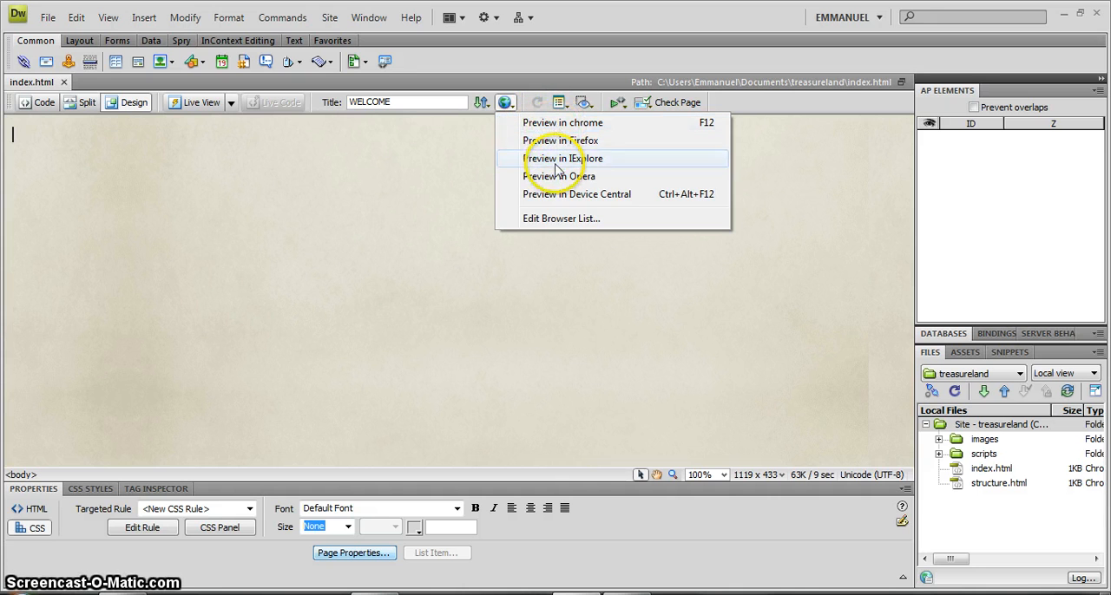
click(575, 127)
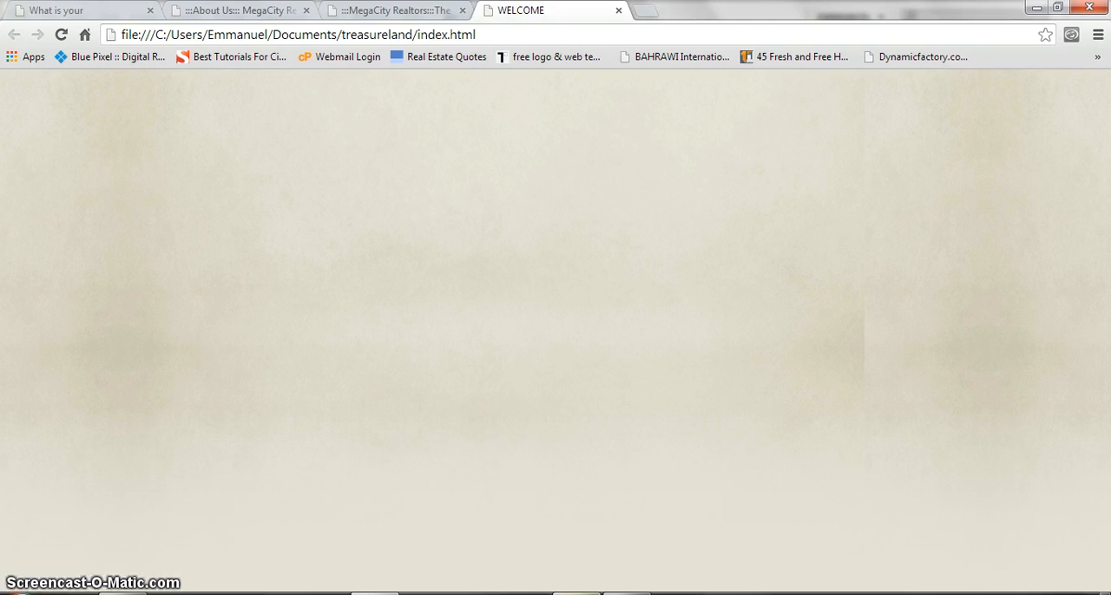
click(576, 593)
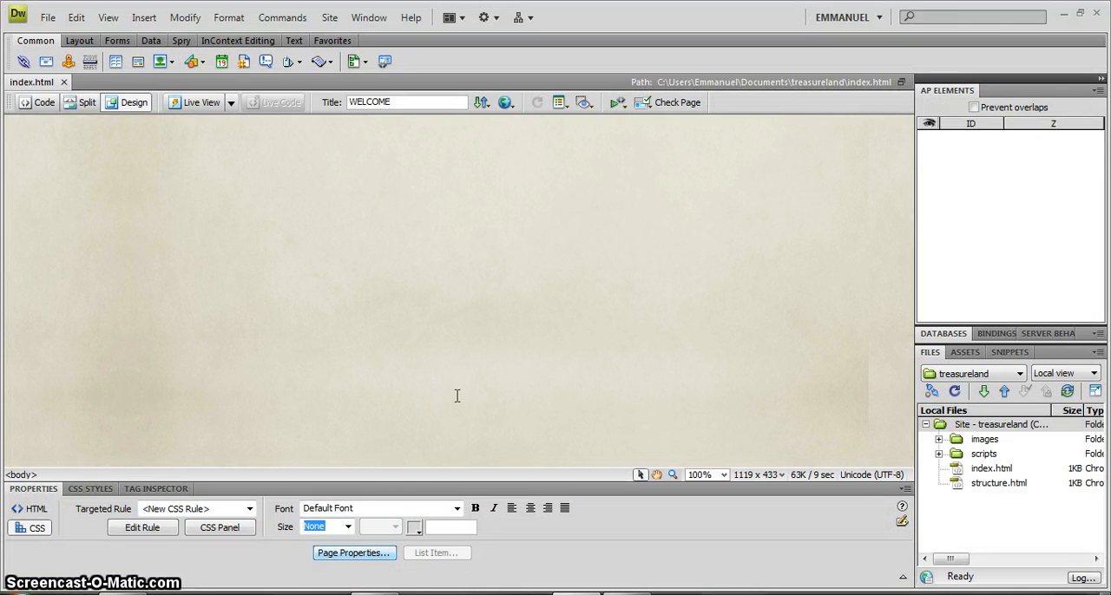
Preview the page in Chrome again, compare it with the MegaCity Realtors home page, and return to Dreamweaver.
key(alt)
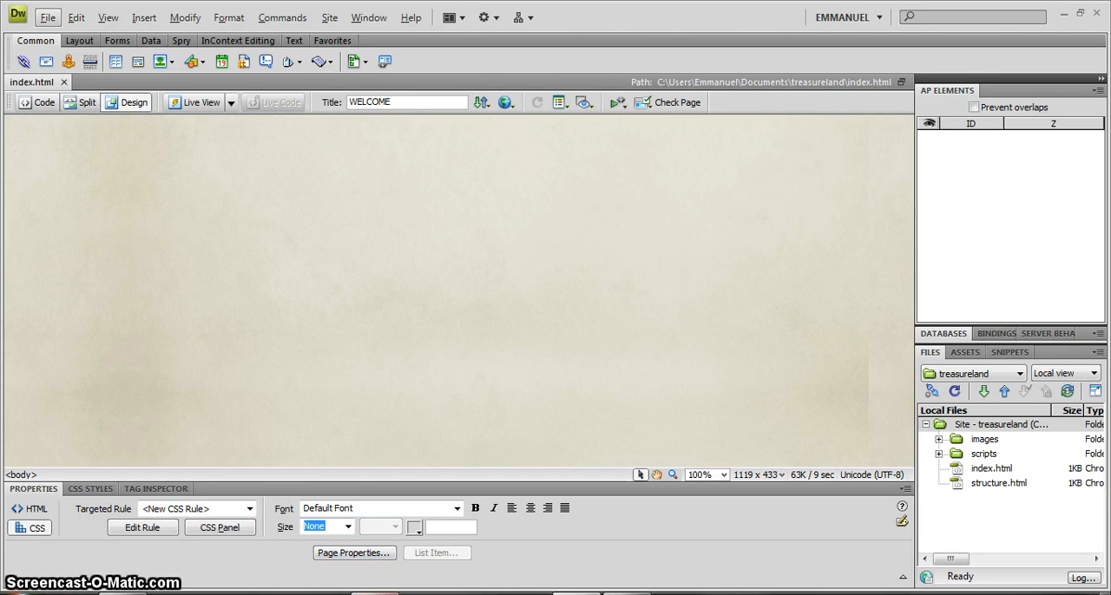
key(F12)
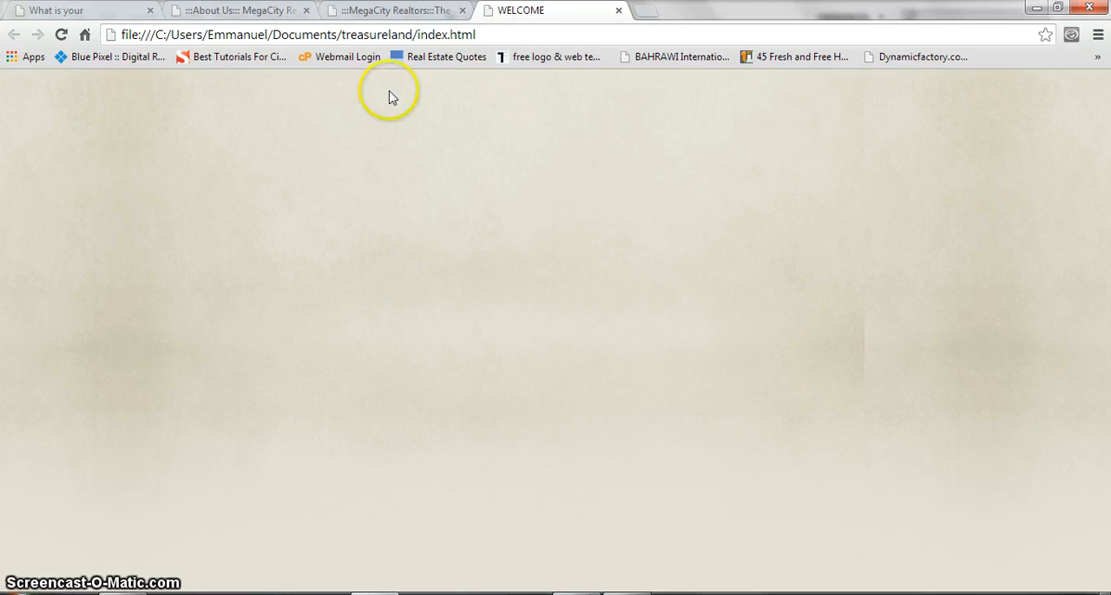
click(390, 10)
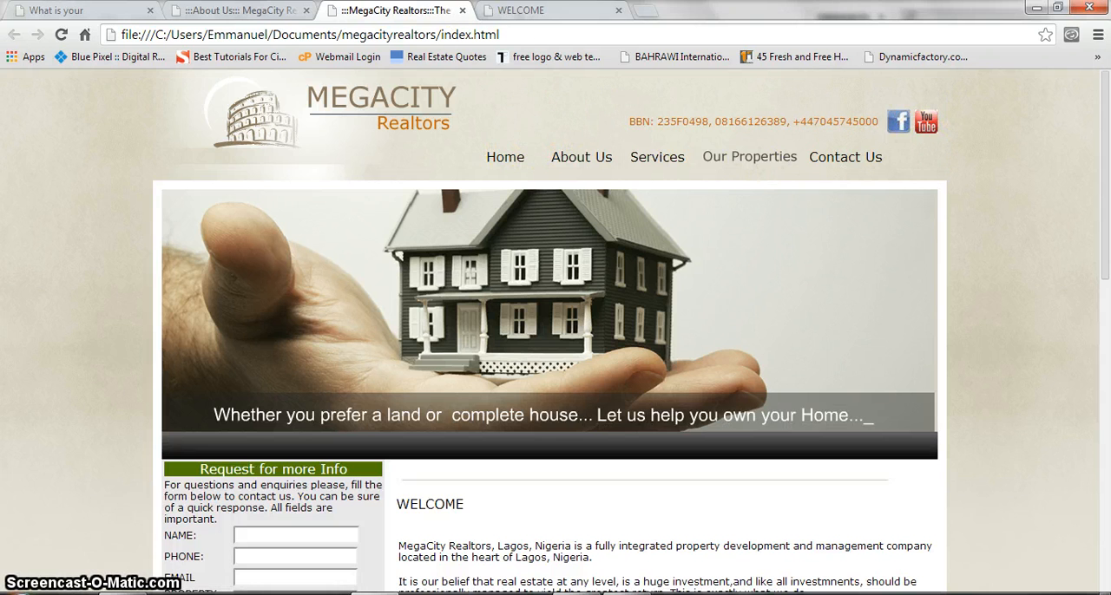
click(521, 10)
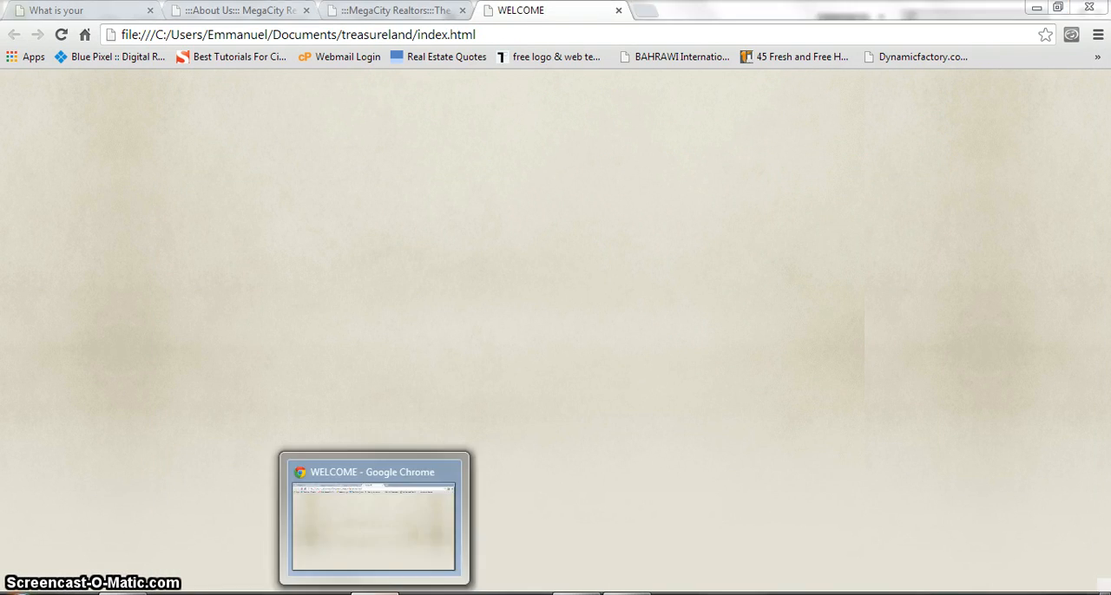
click(375, 594)
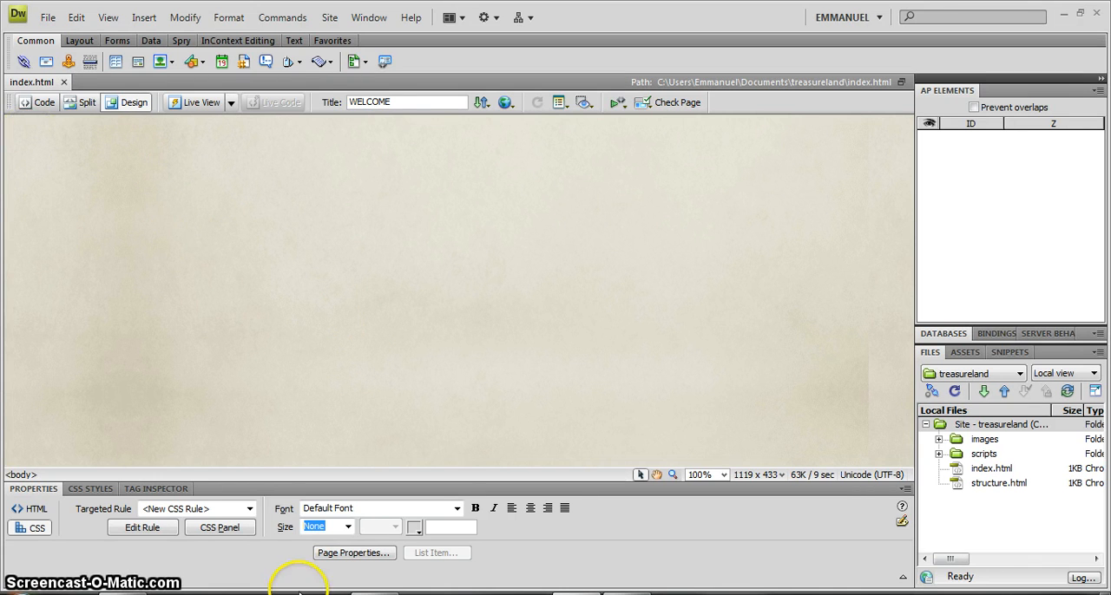
click(412, 593)
click(382, 10)
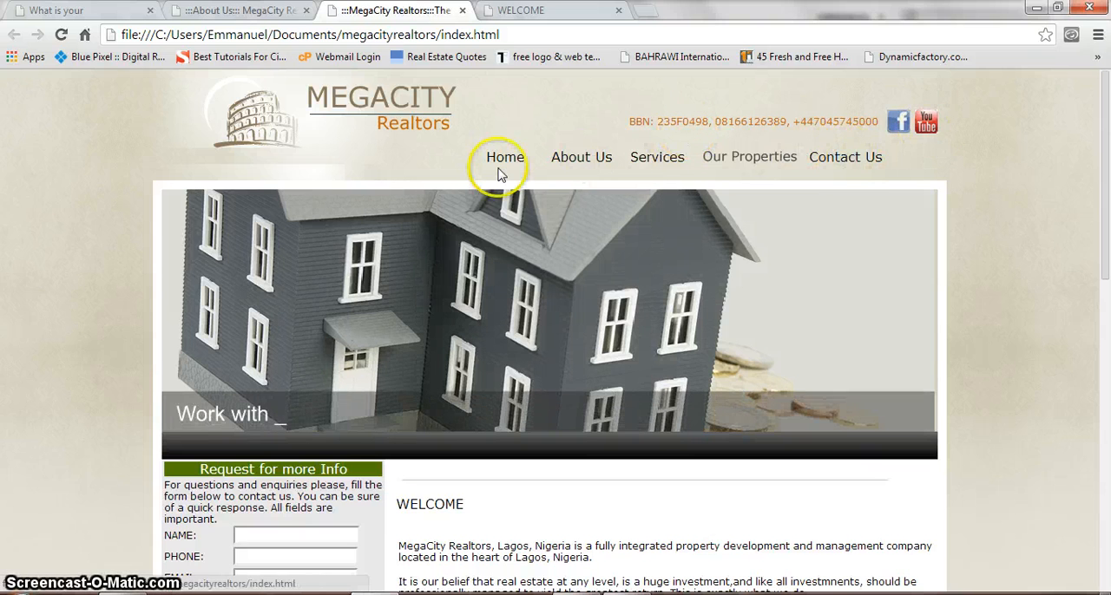
click(510, 10)
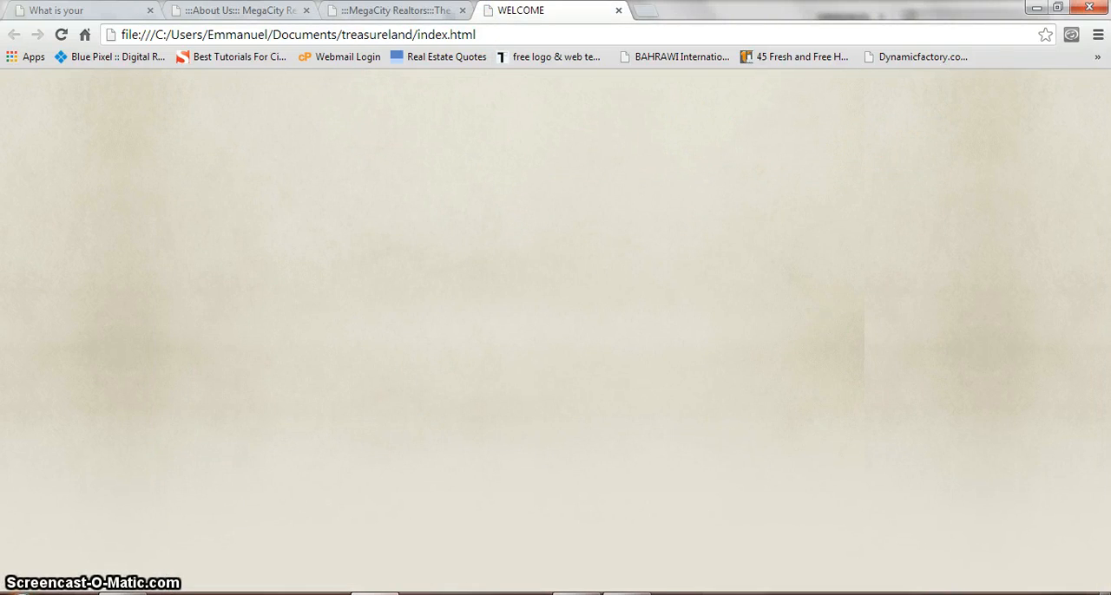
click(388, 594)
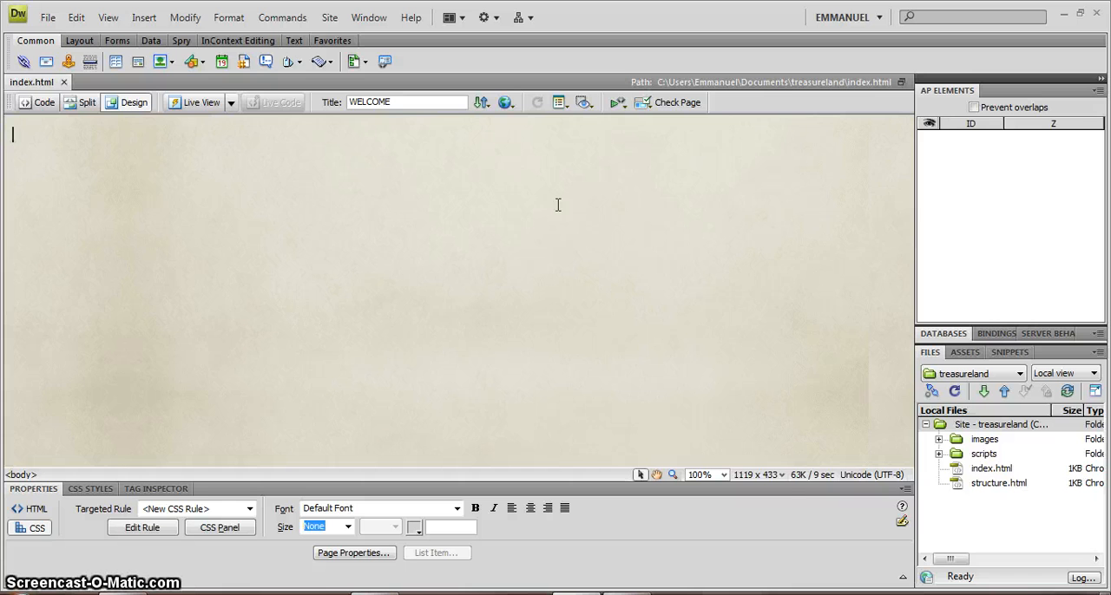
Insert a table with 2 rows, 3 columns, a width of 200 pixels and a border thickness of 10 pixels.
click(537, 187)
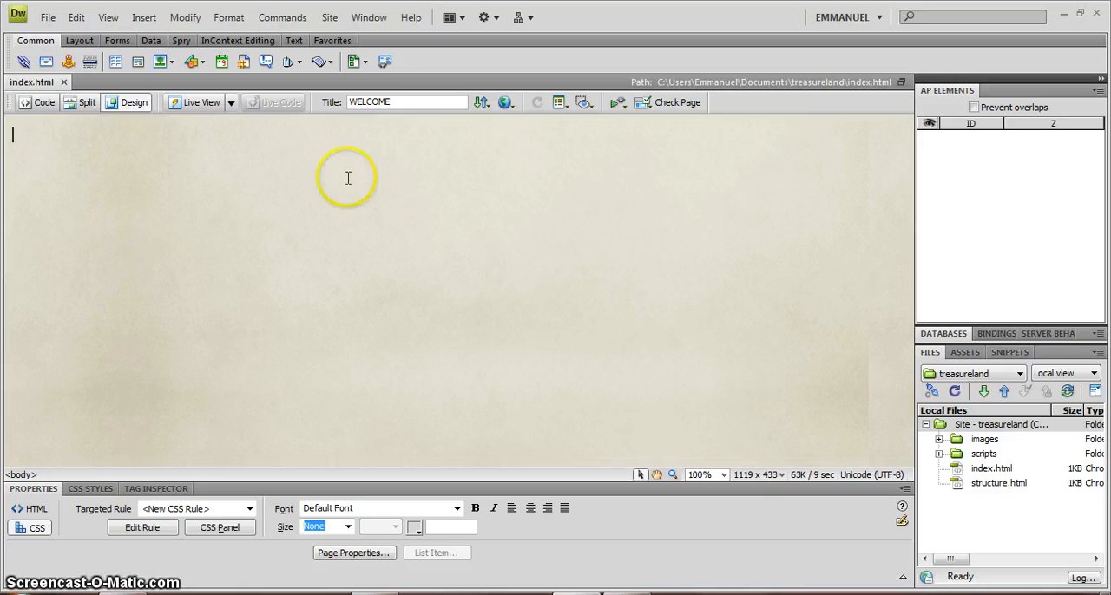
click(142, 18)
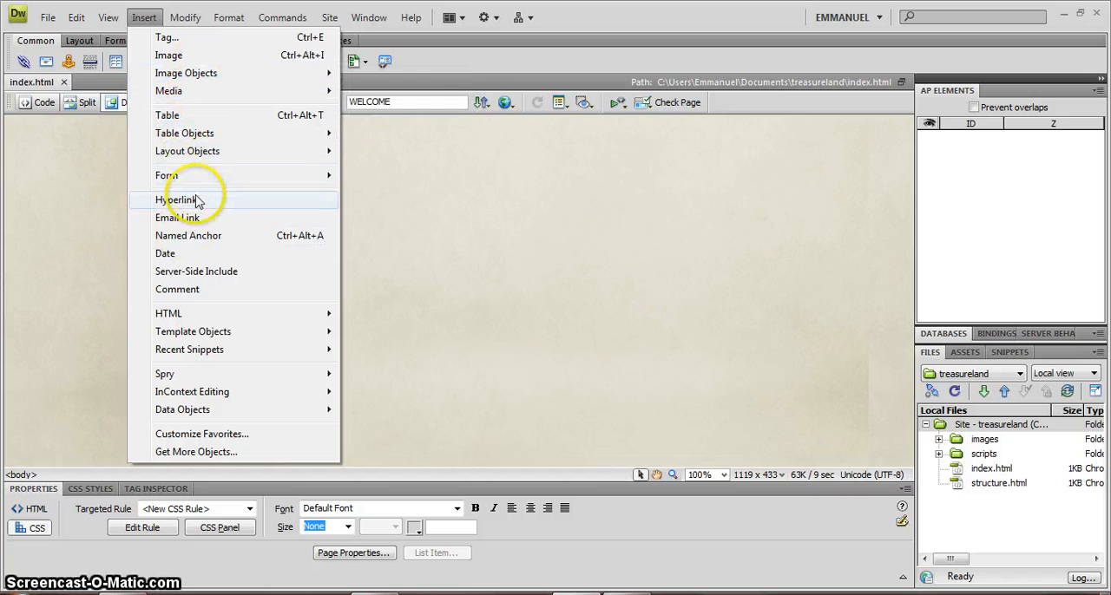
mouse_move(204, 100)
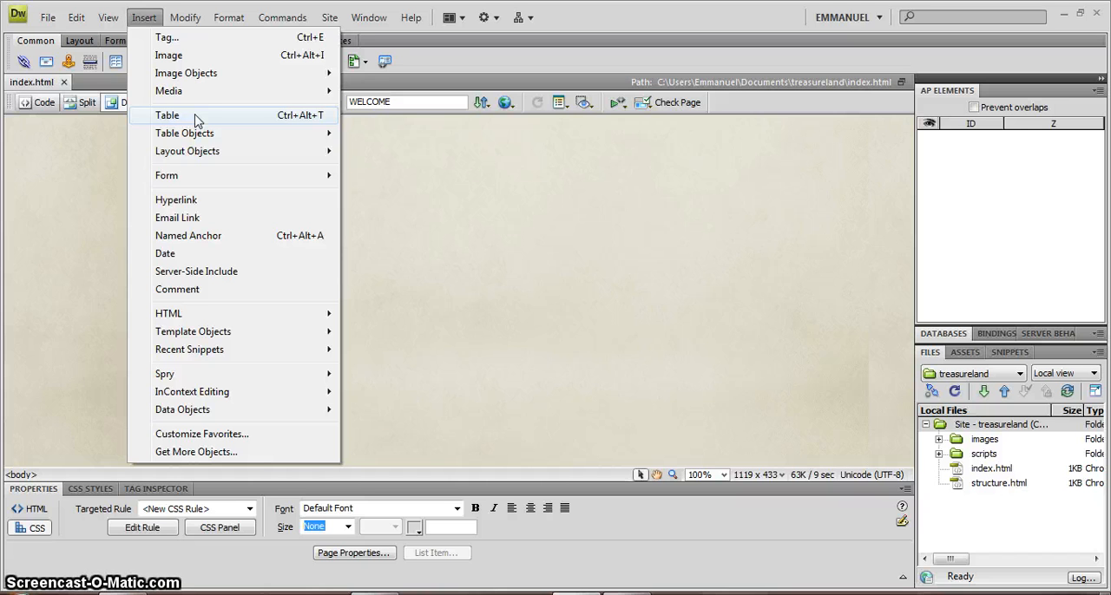
click(196, 119)
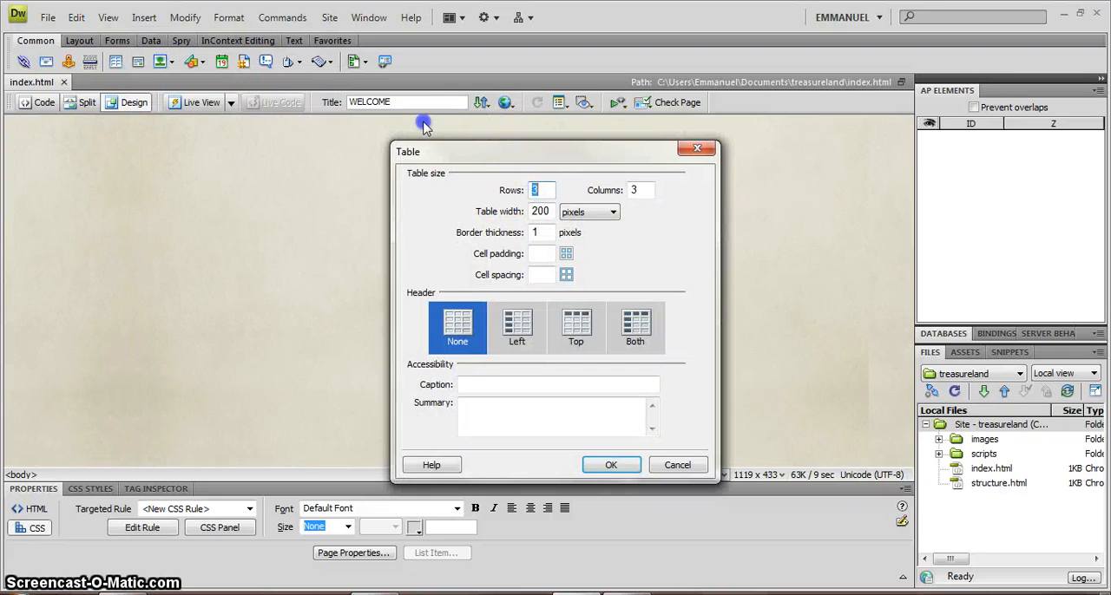
drag(425, 127, 346, 126)
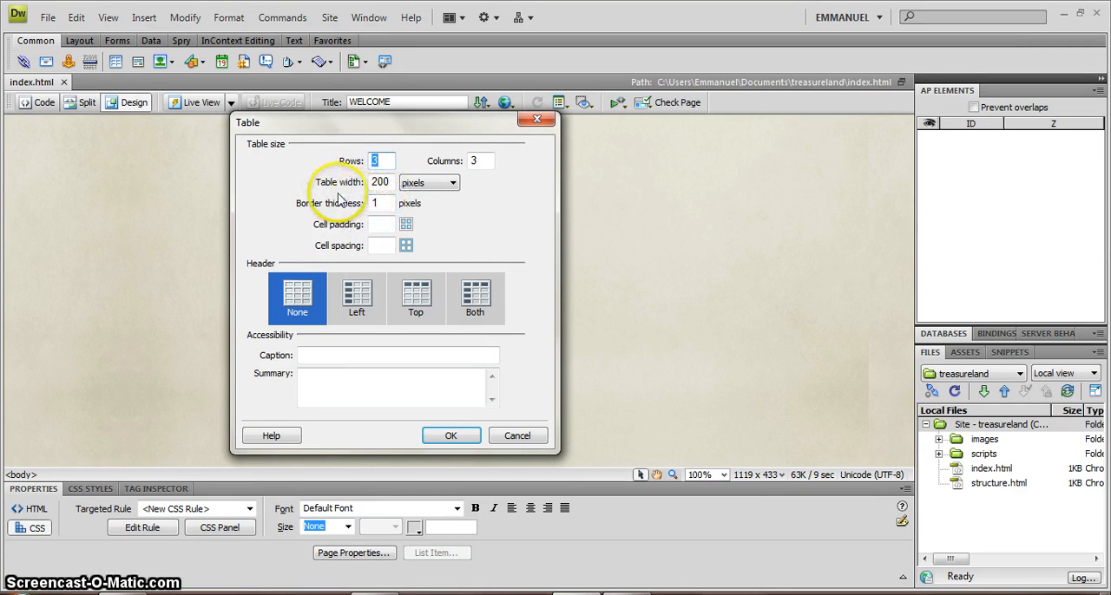
click(334, 207)
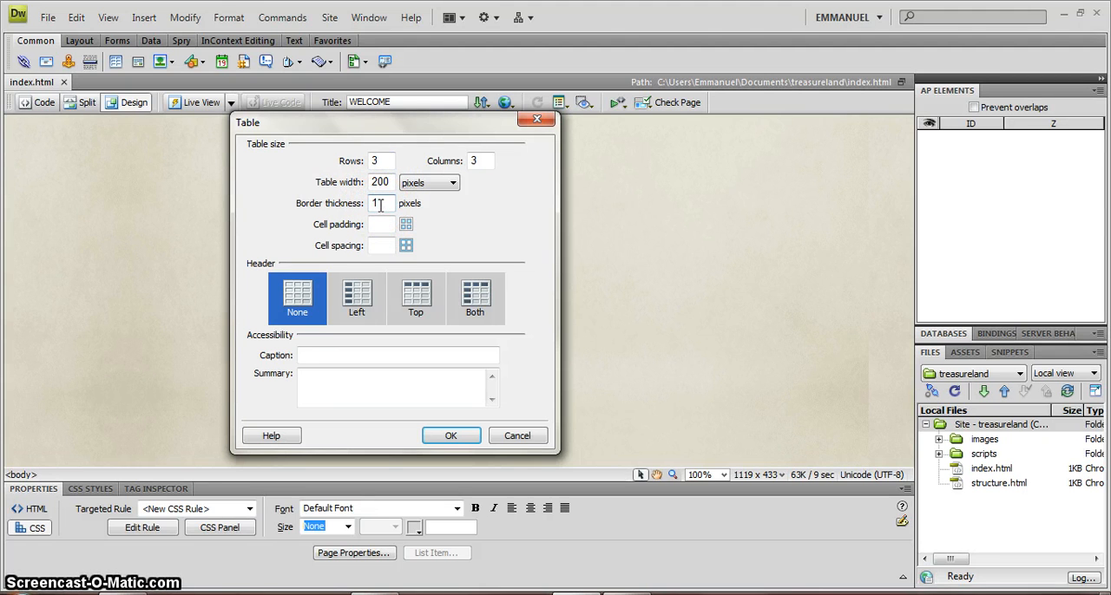
text(0)
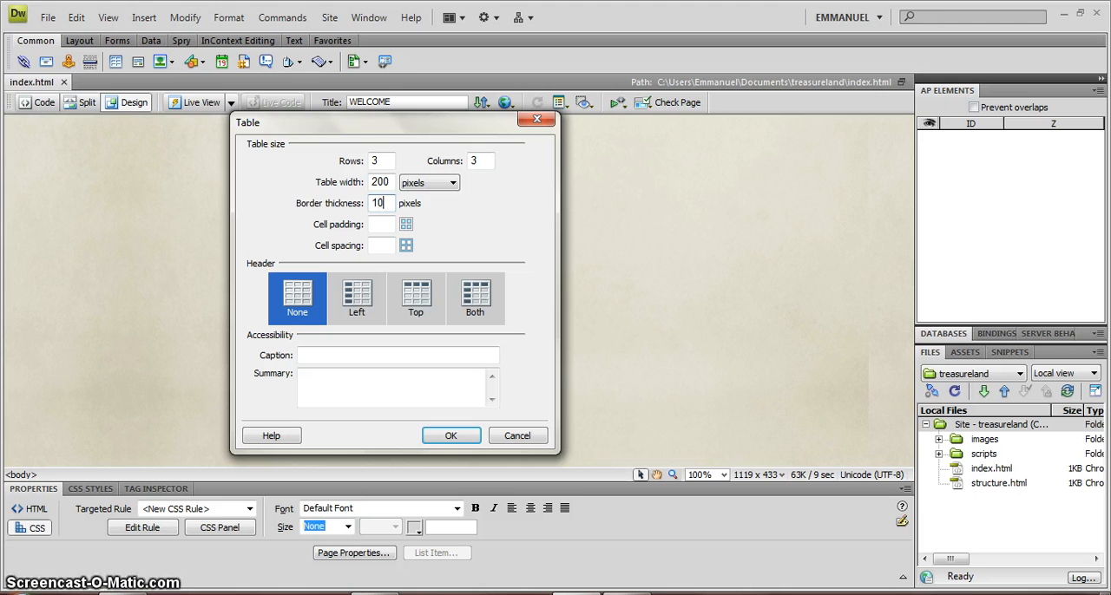
click(385, 183)
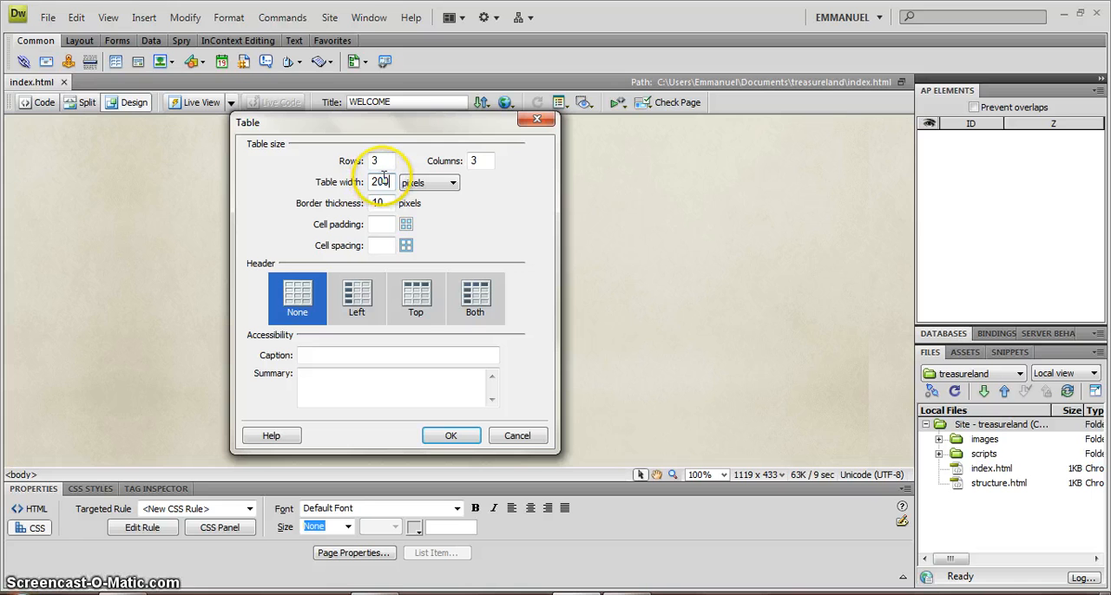
click(383, 179)
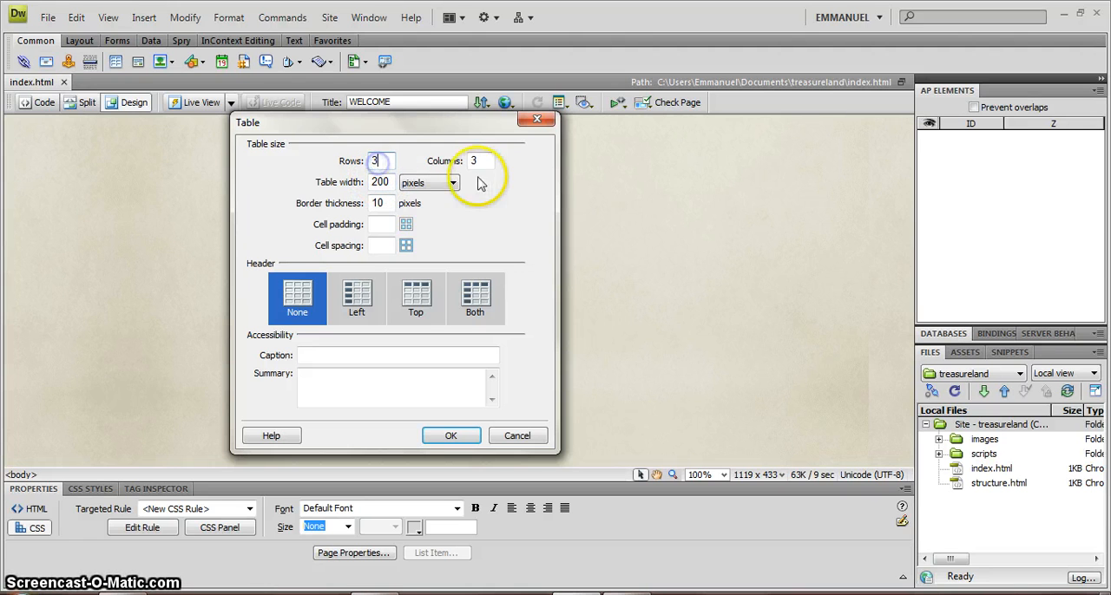
double_click(377, 158)
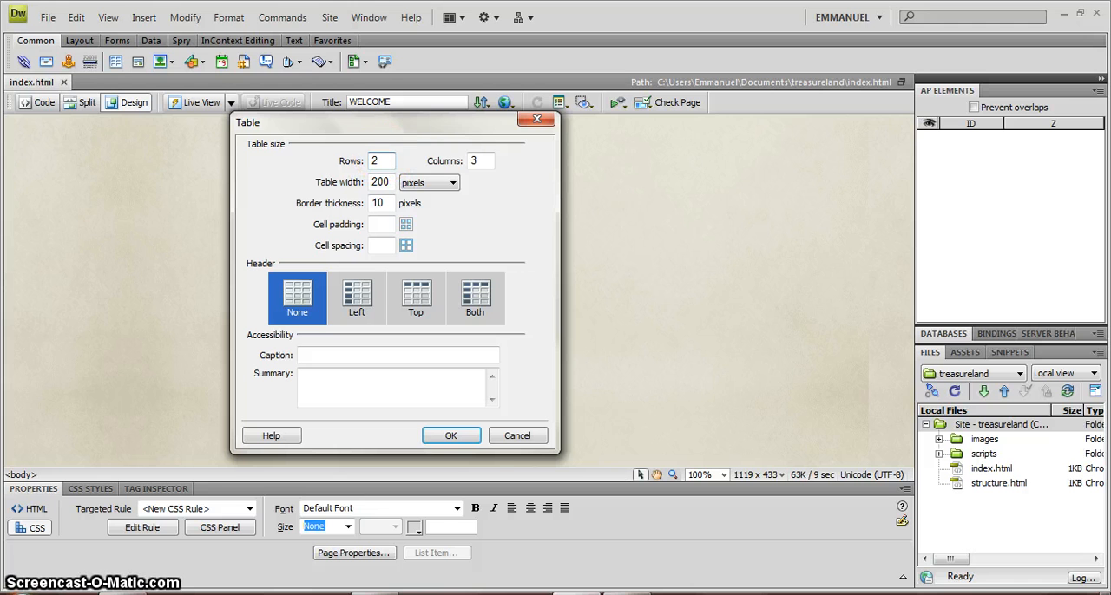
click(452, 437)
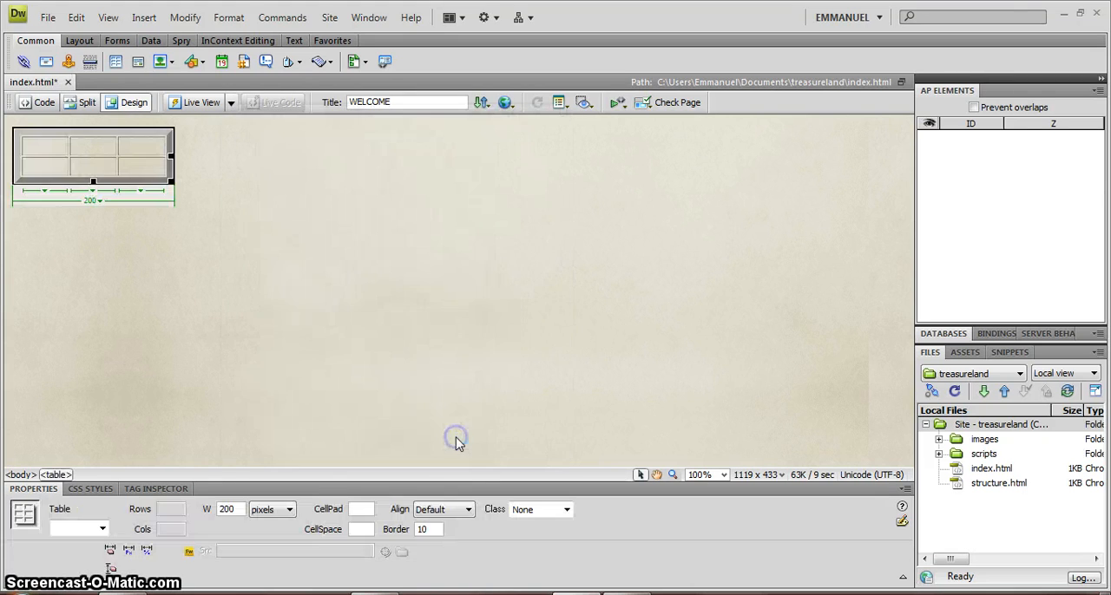
Examine how the table's cells, rows and outer border are selected and which properties each one offers.
click(55, 145)
click(78, 146)
click(143, 156)
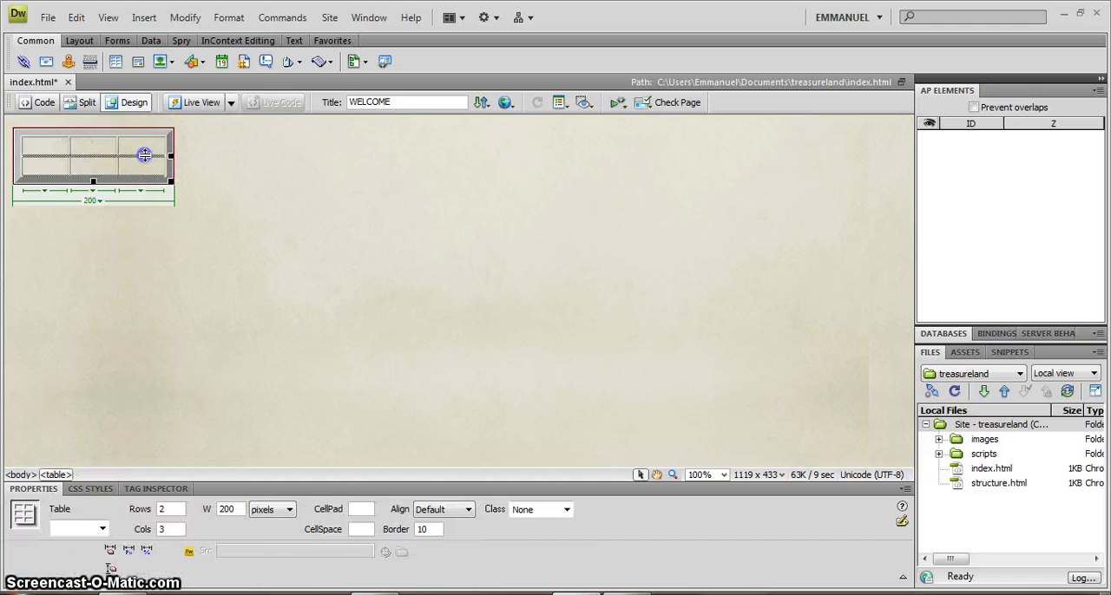
click(141, 144)
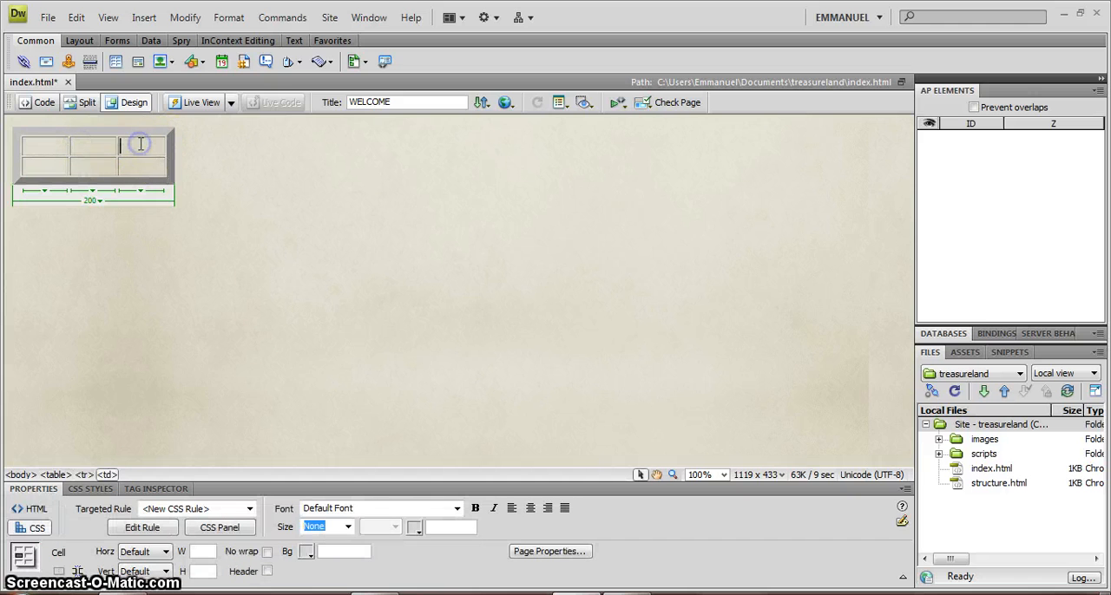
click(19, 145)
drag(37, 145, 130, 163)
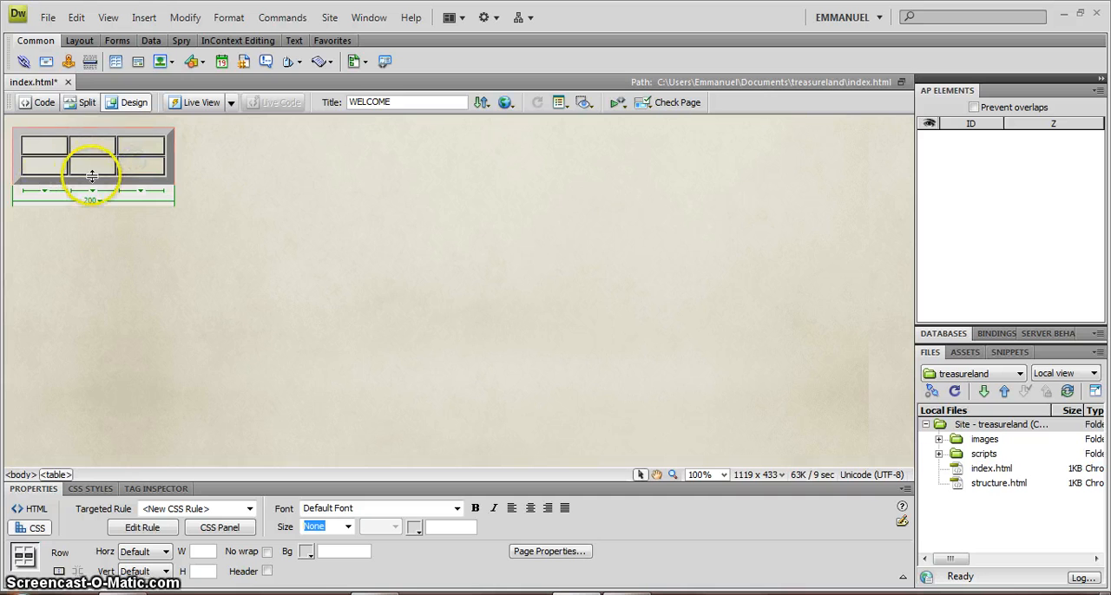
click(197, 177)
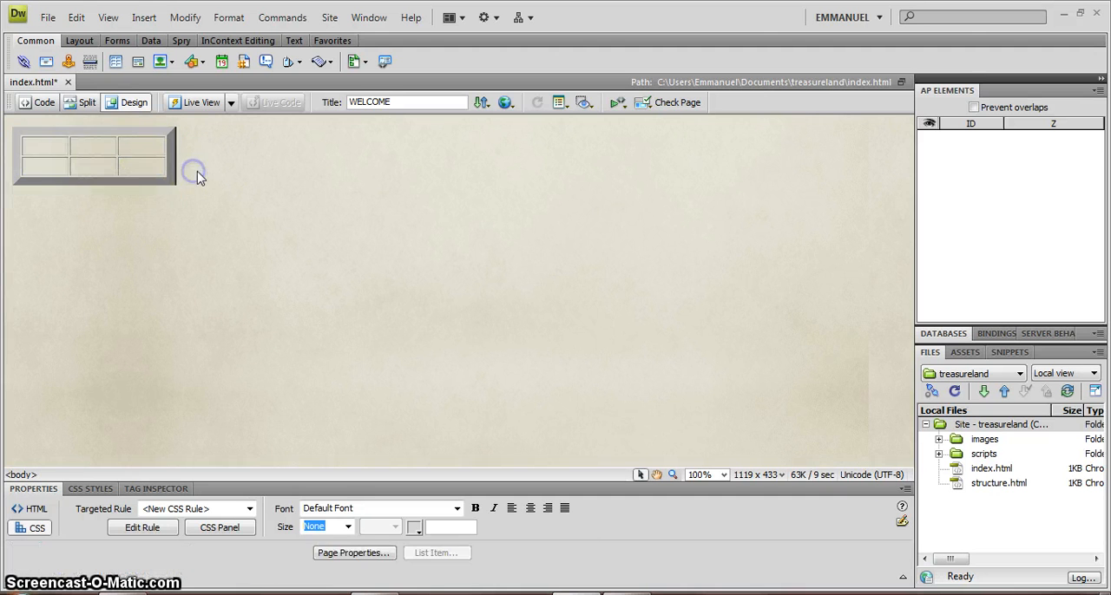
click(172, 163)
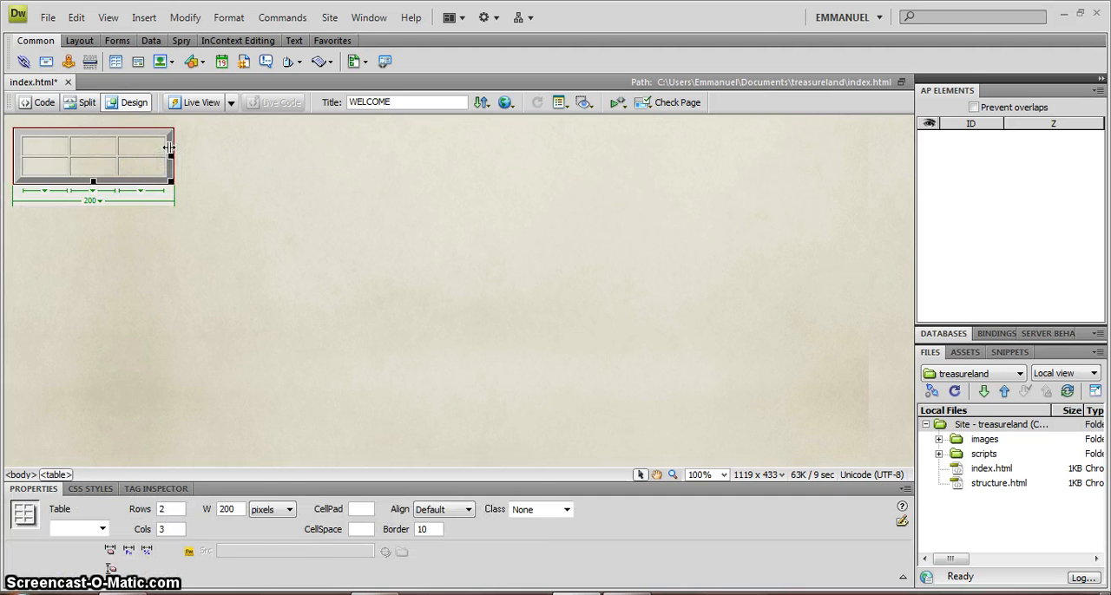
click(168, 139)
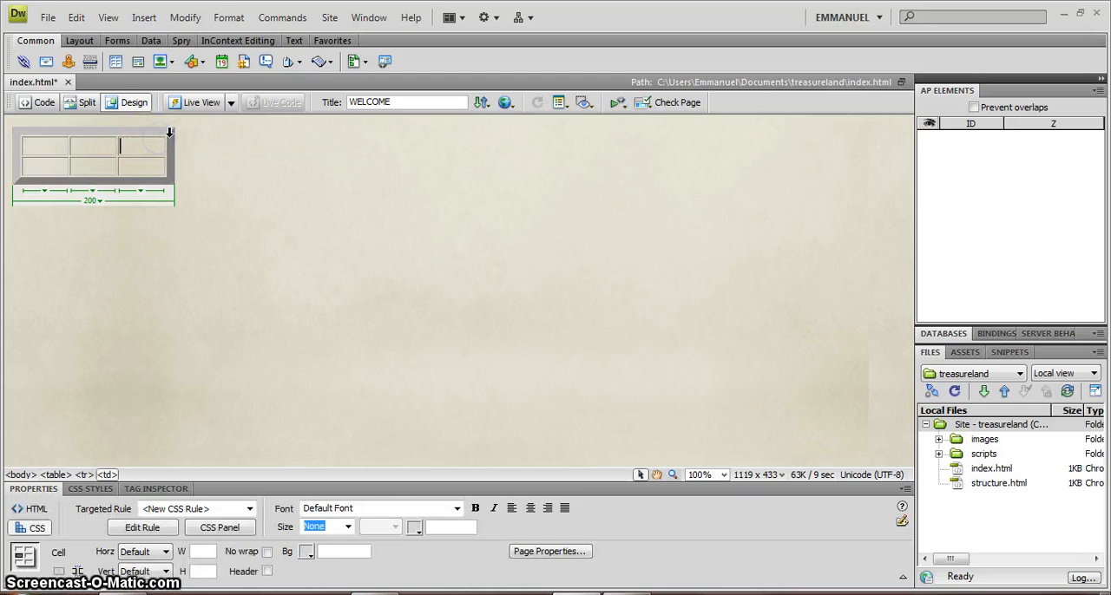
click(173, 144)
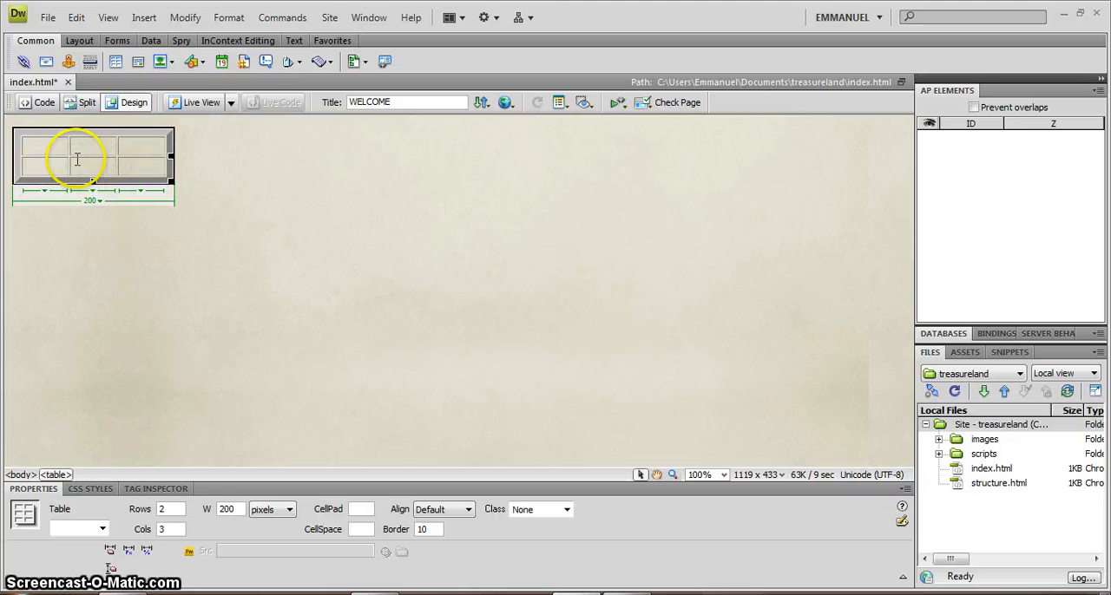
Set the table's border to 1 and delete the whole table from the page.
click(76, 157)
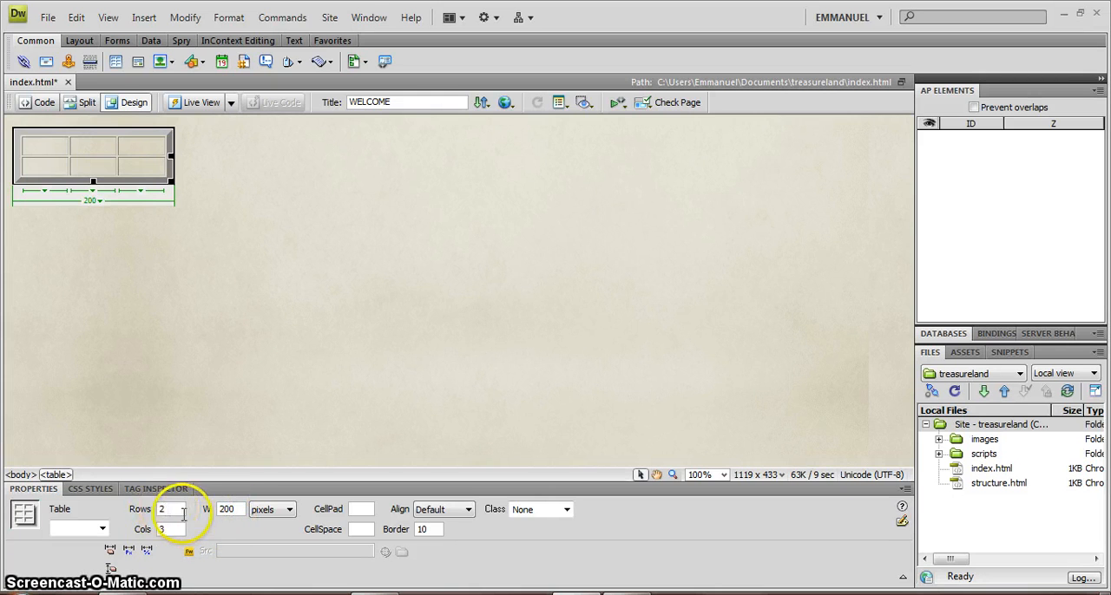
double_click(426, 528)
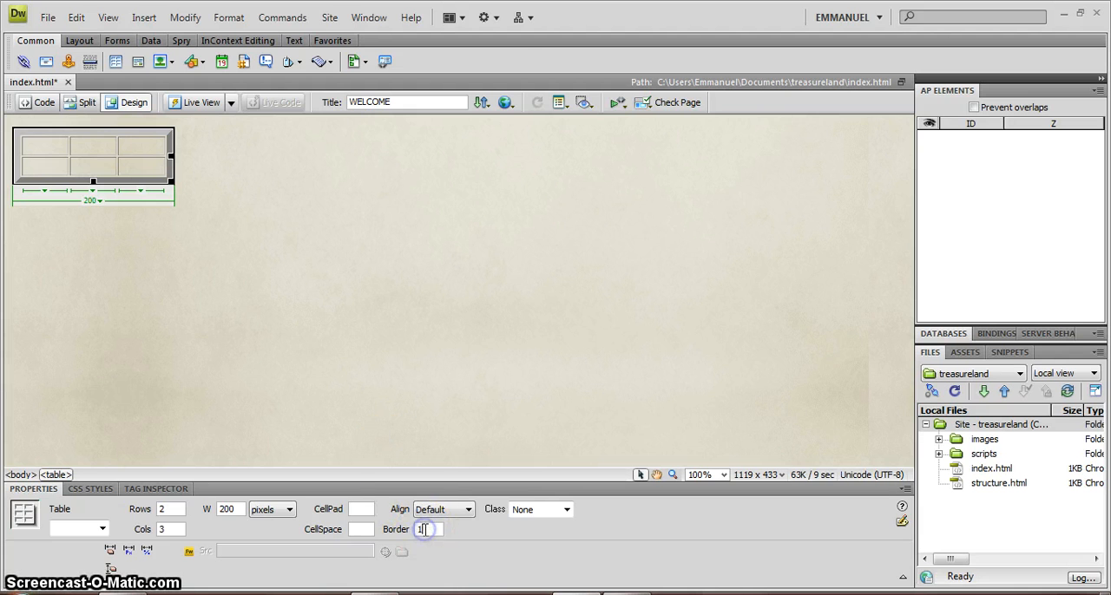
click(288, 275)
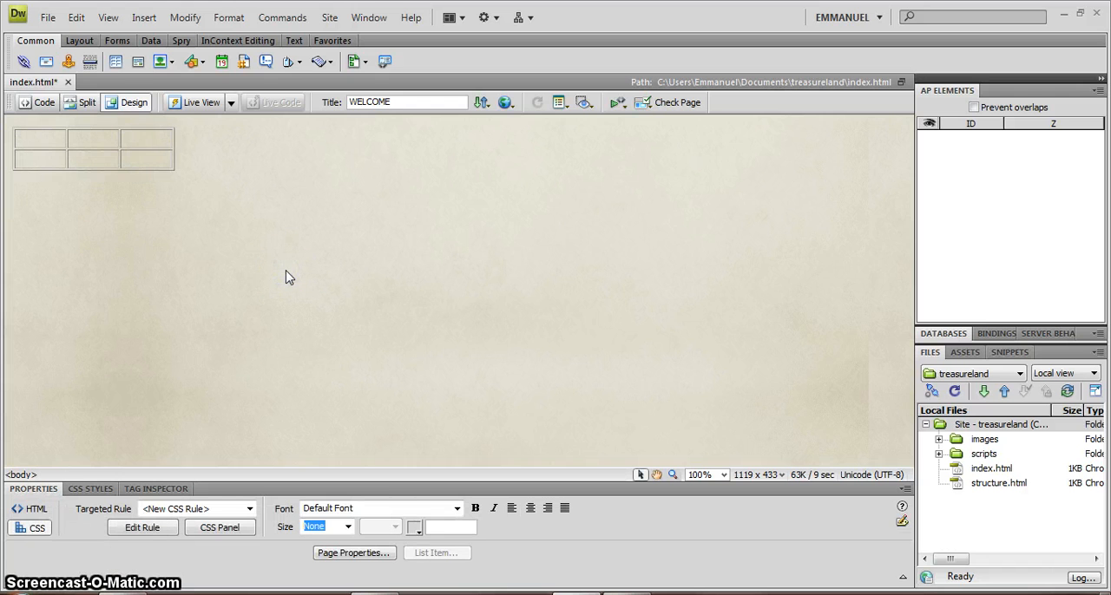
click(120, 157)
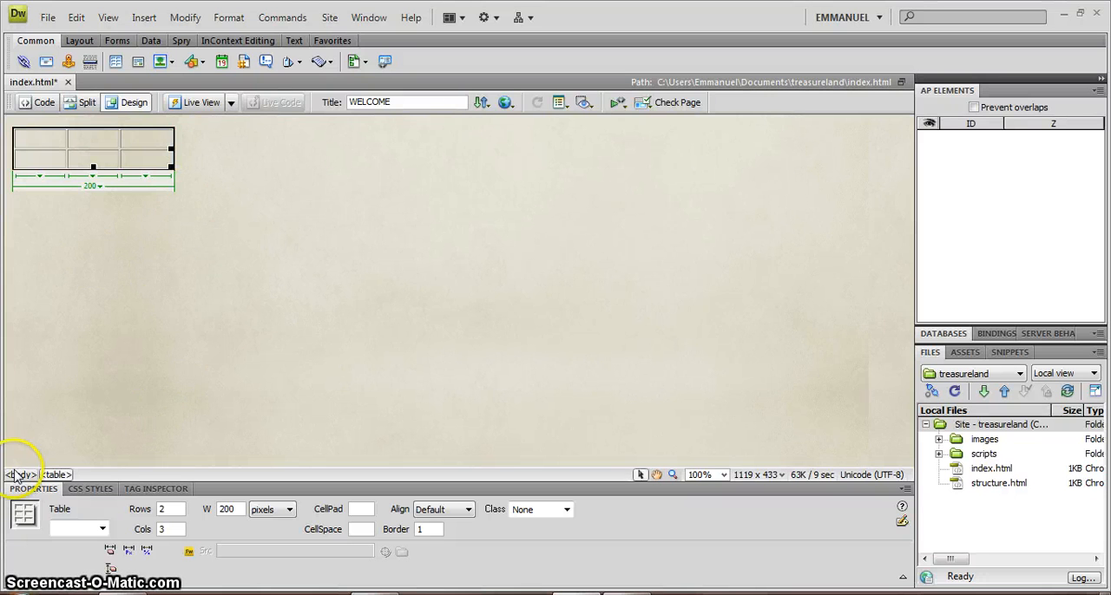
key(Delete)
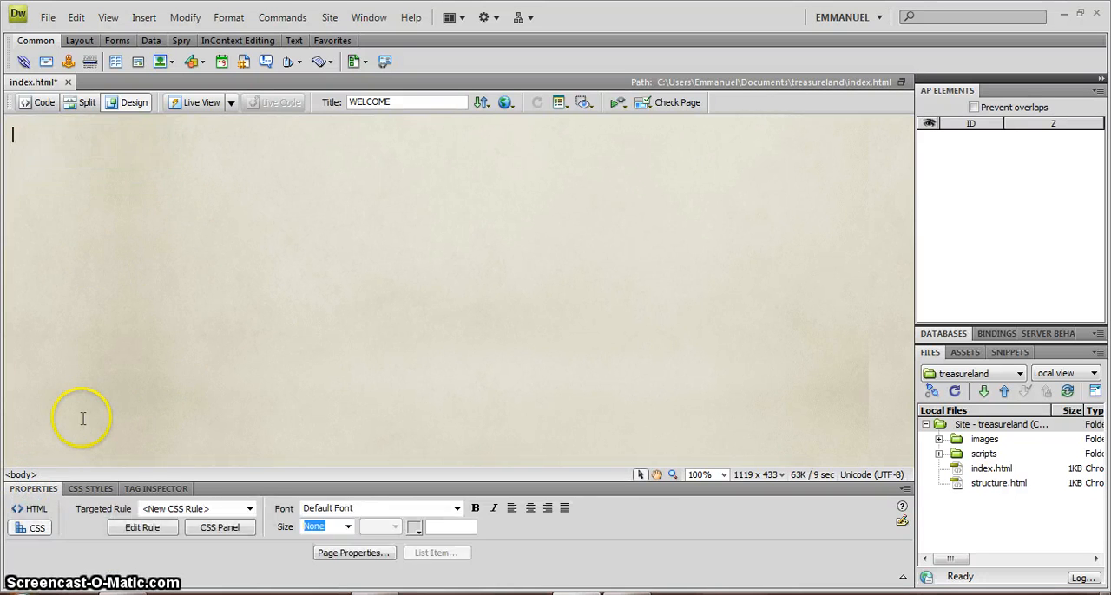
Start inserting a new table into the empty page and move the Table dialog aside.
click(144, 18)
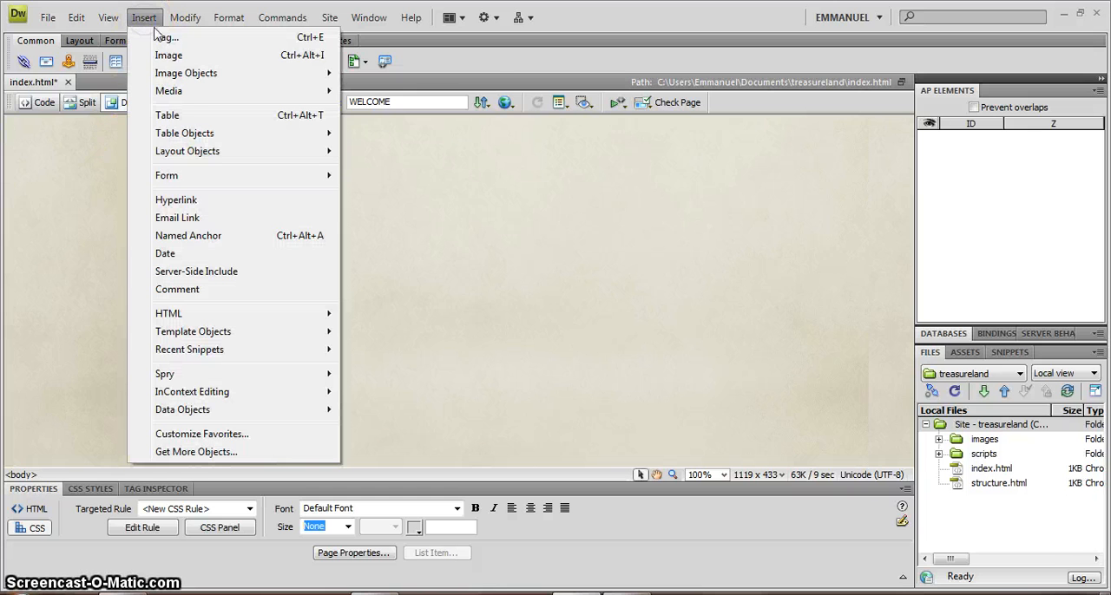
click(180, 120)
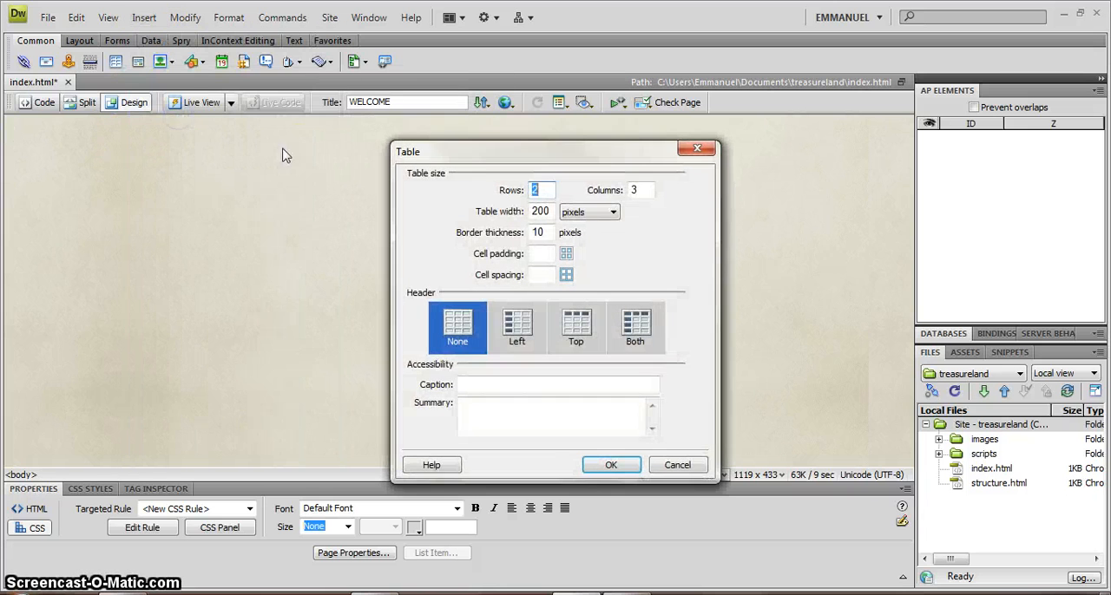
drag(462, 150, 341, 128)
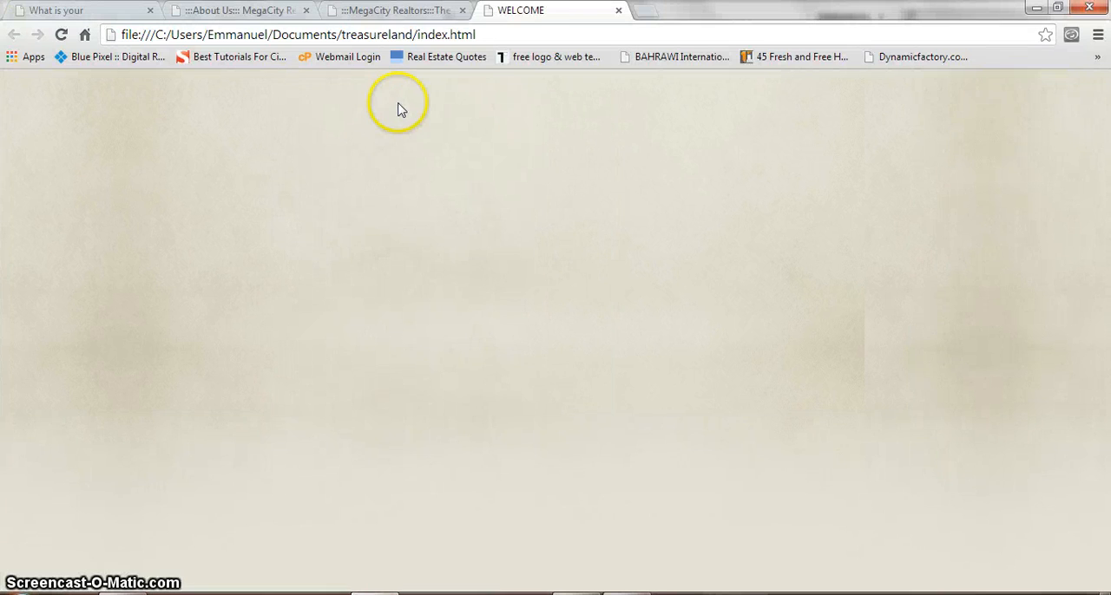
Check how the header of the MegaCity Realtors home page is laid out in Chrome, and return to Dreamweaver.
click(395, 10)
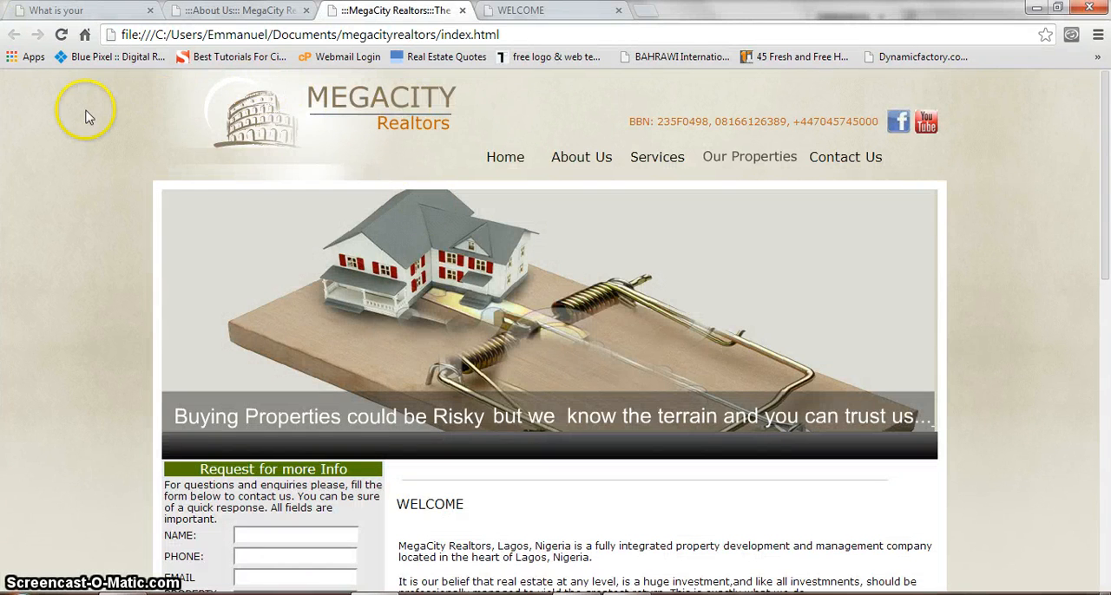
click(157, 108)
drag(156, 106, 934, 95)
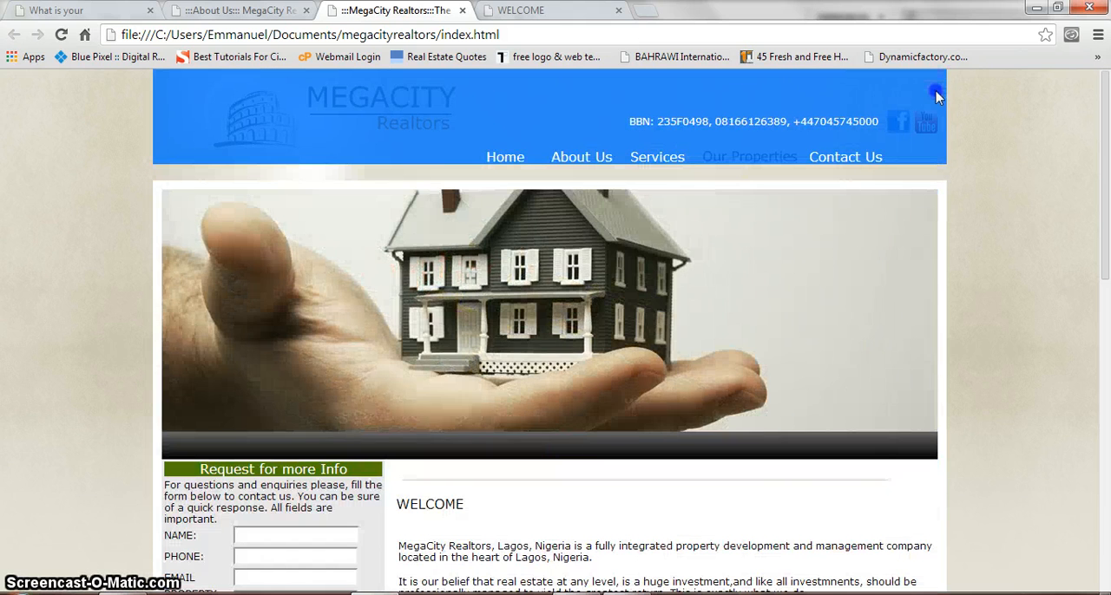
click(518, 10)
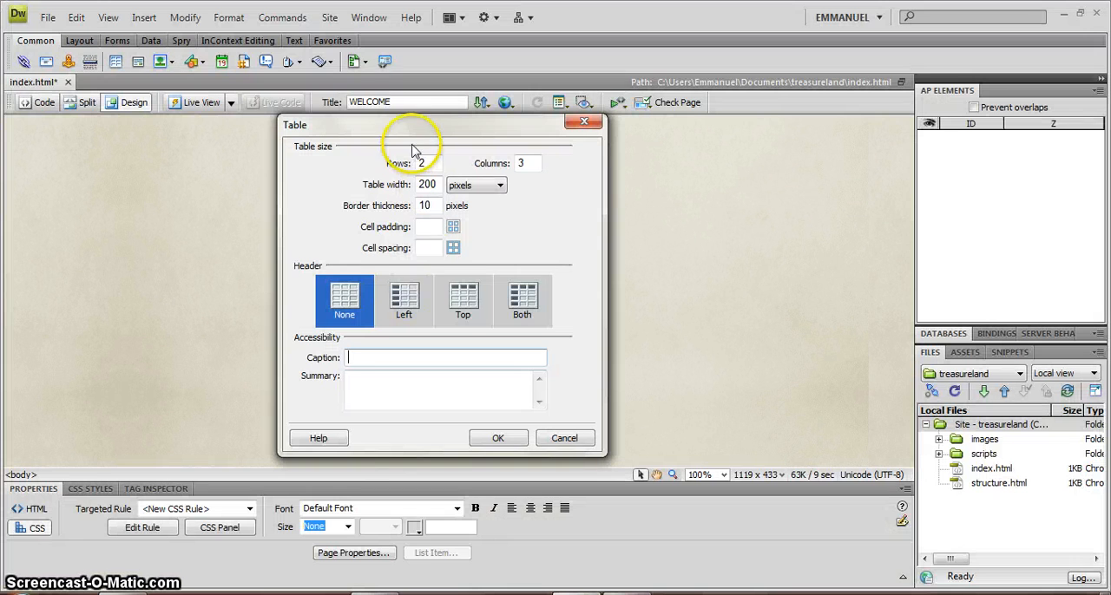
Set the new table's size to 1 row and 1 column.
double_click(427, 164)
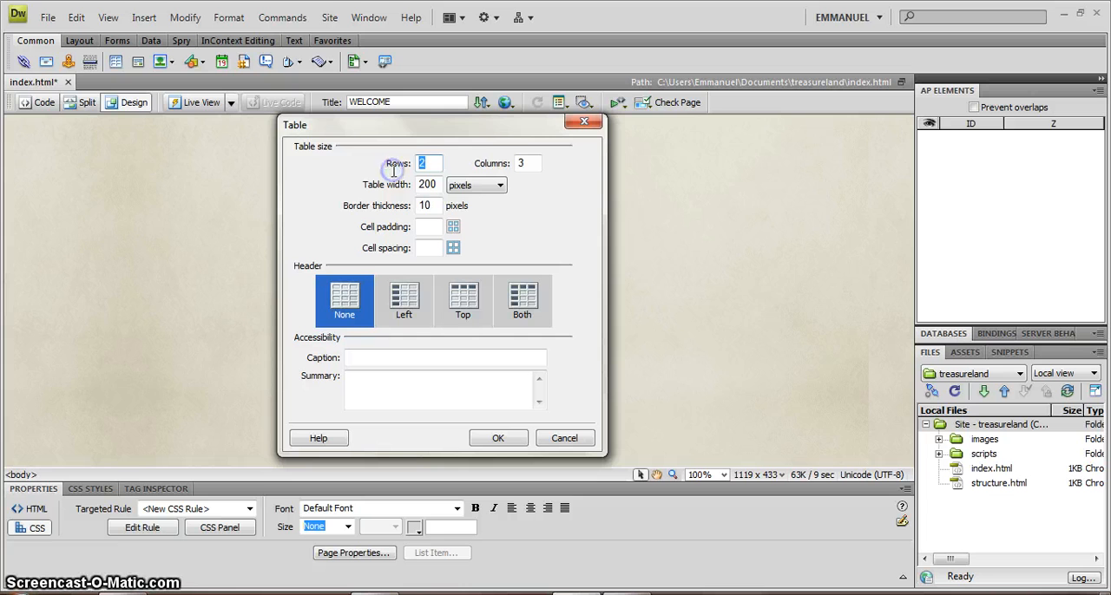
text(1)
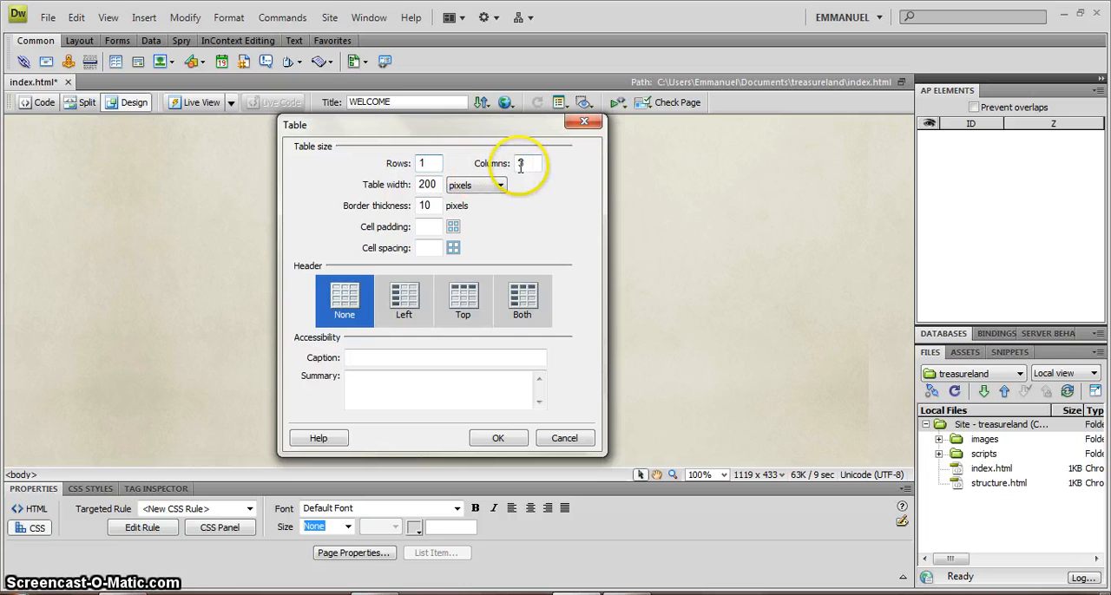
double_click(523, 164)
text(1)
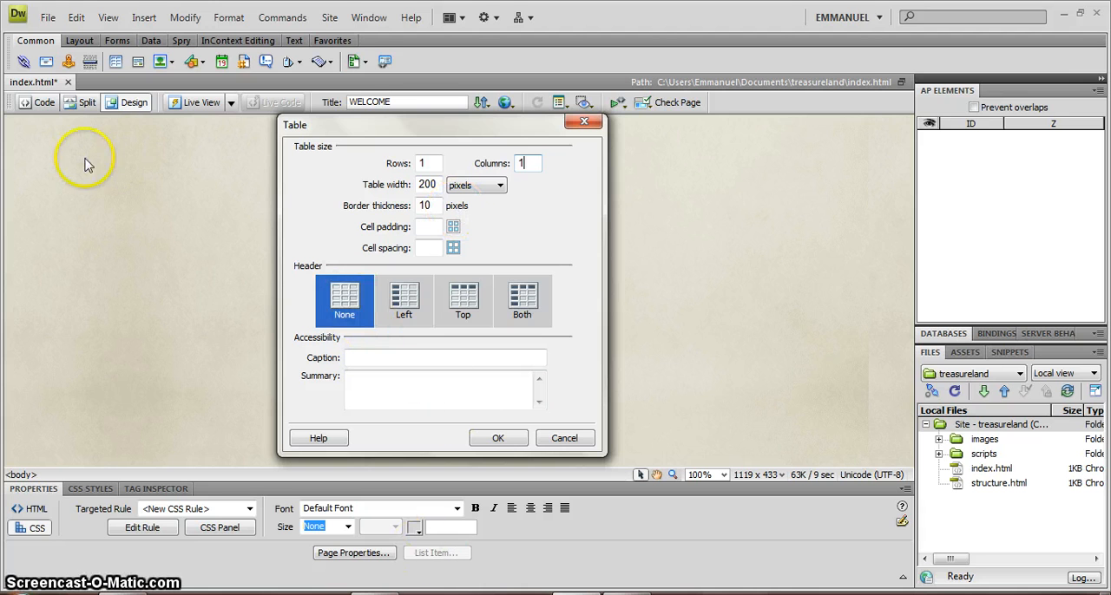
click(118, 207)
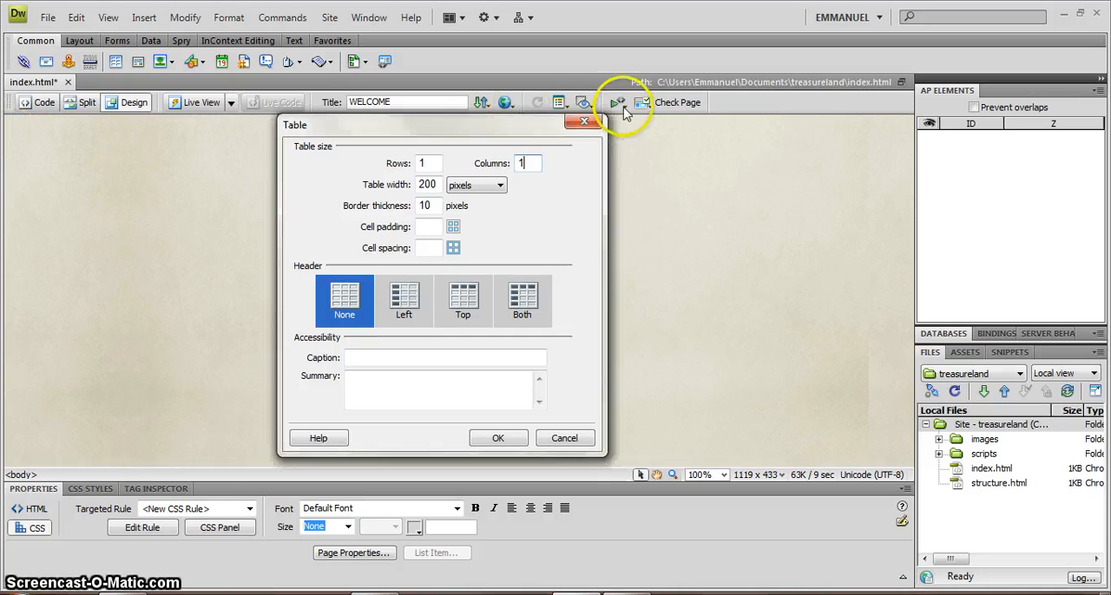
Set the table width to 100 percent and the border thickness to 0 pixels, and insert the table.
double_click(427, 184)
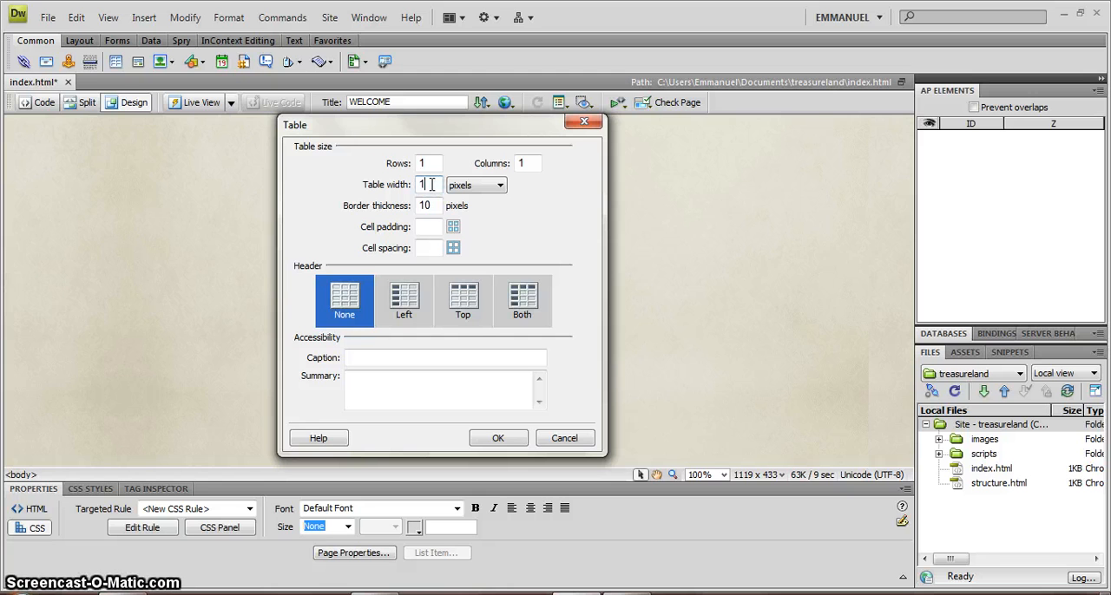
text(100)
click(464, 188)
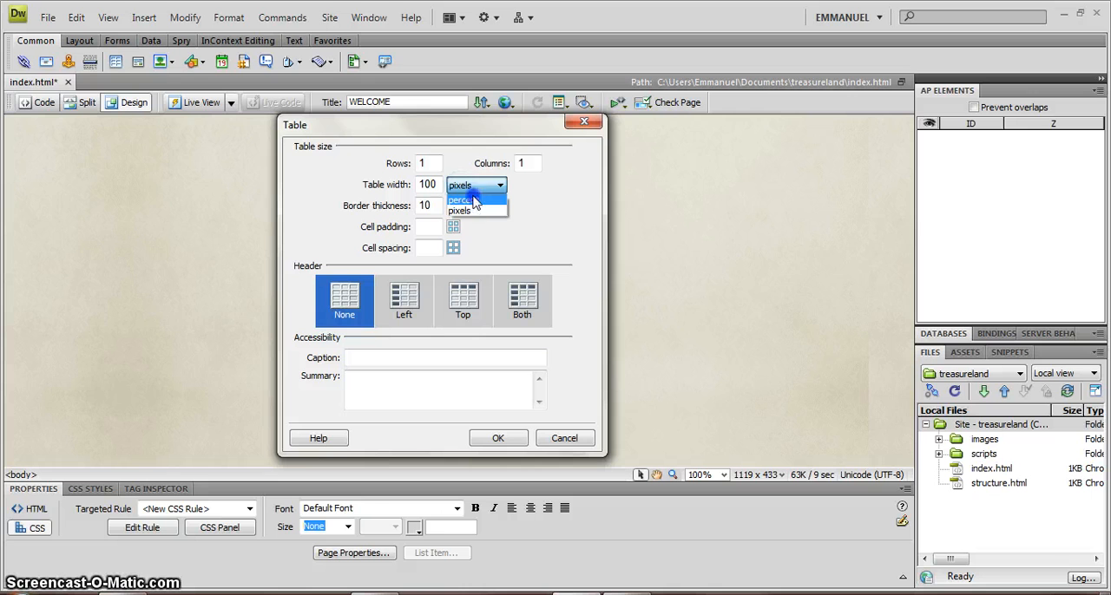
click(473, 198)
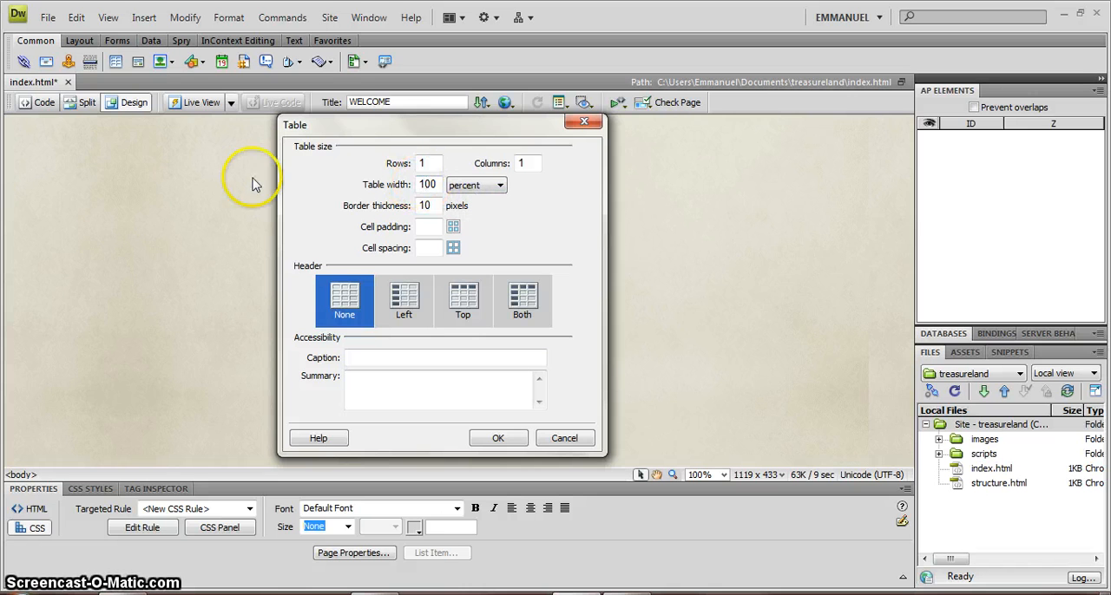
click(11, 158)
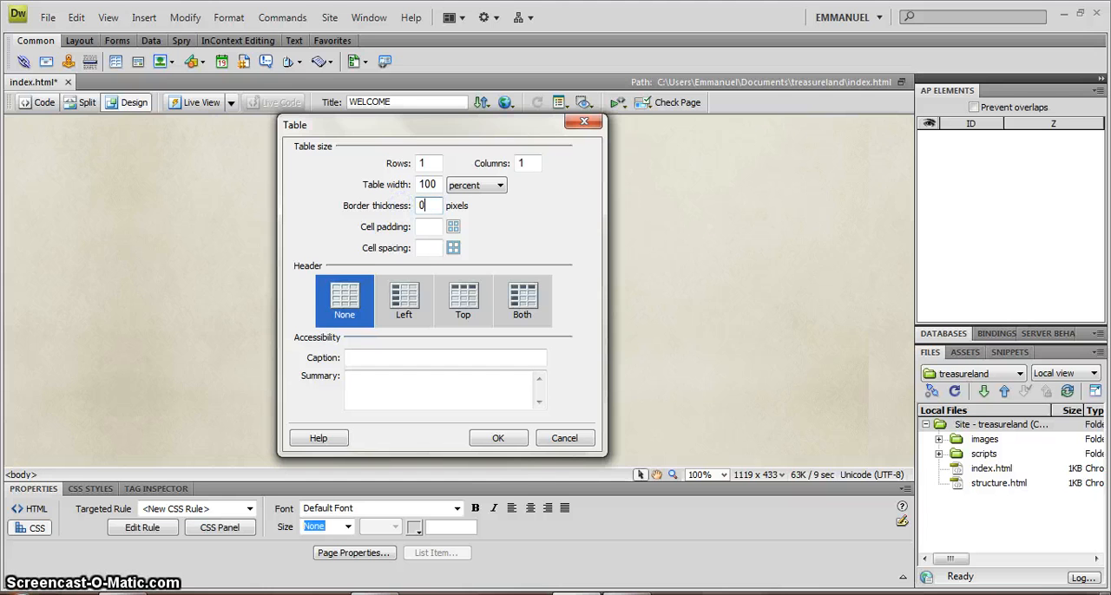
click(507, 439)
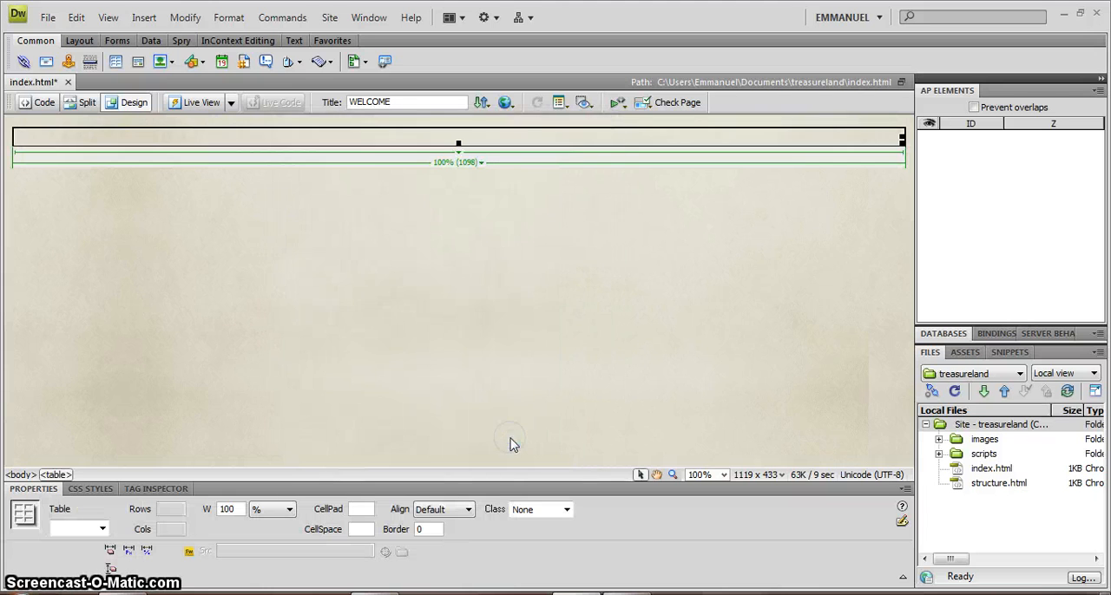
Examine how the full-width table, its row and its single cell are selected, and try deleting the selected row.
click(461, 142)
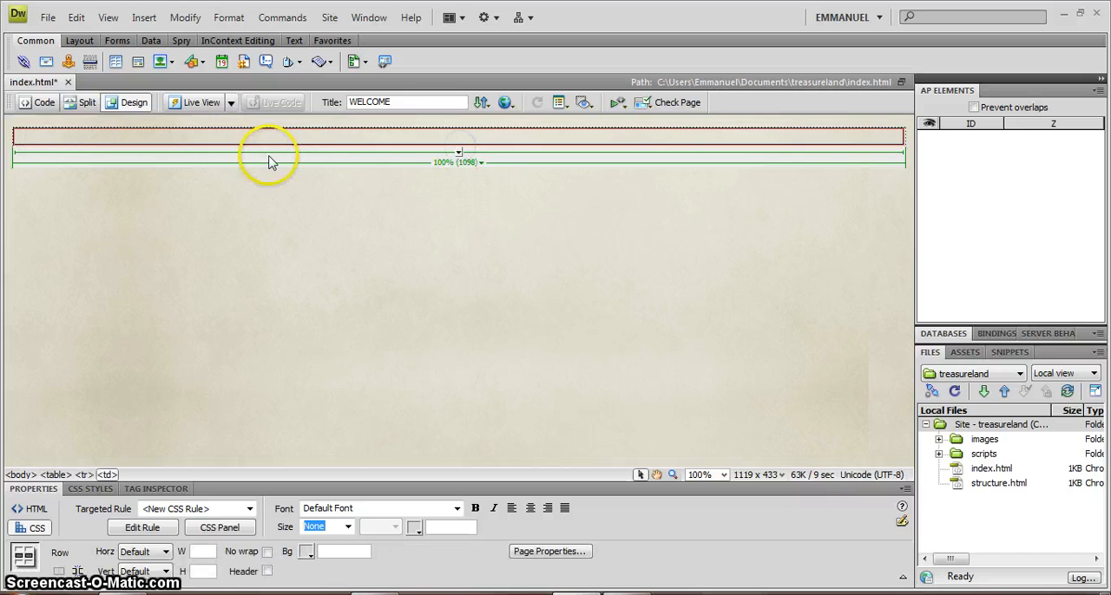
click(12, 137)
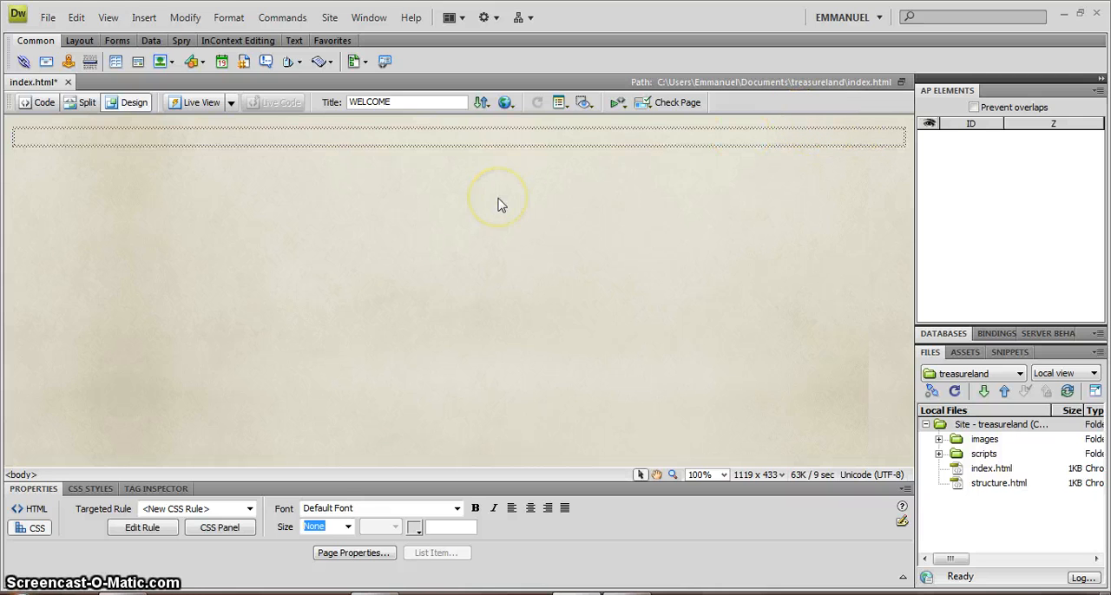
click(454, 305)
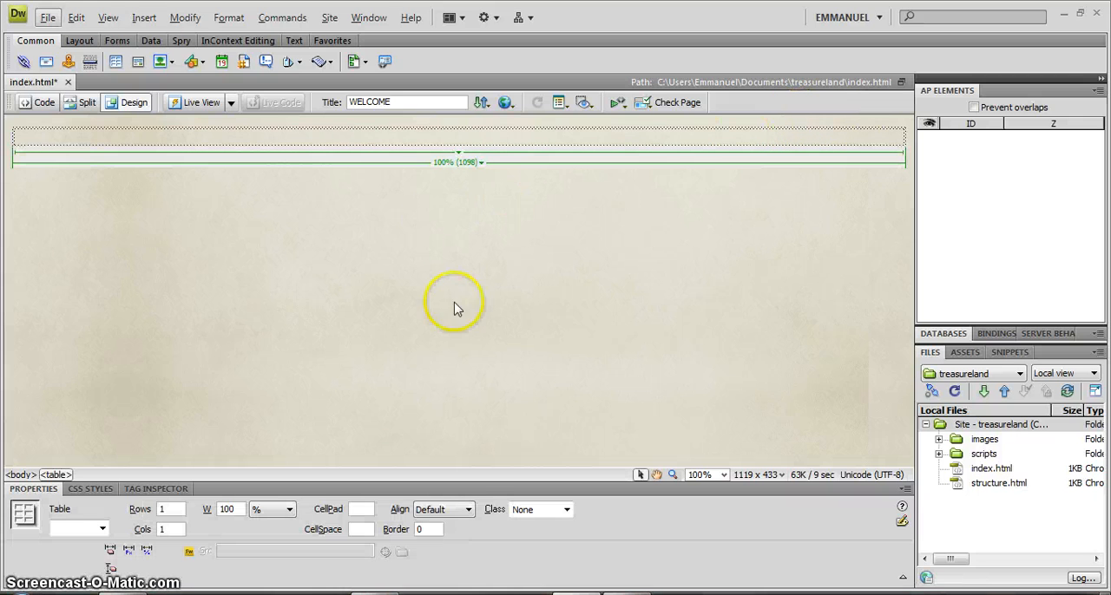
click(473, 134)
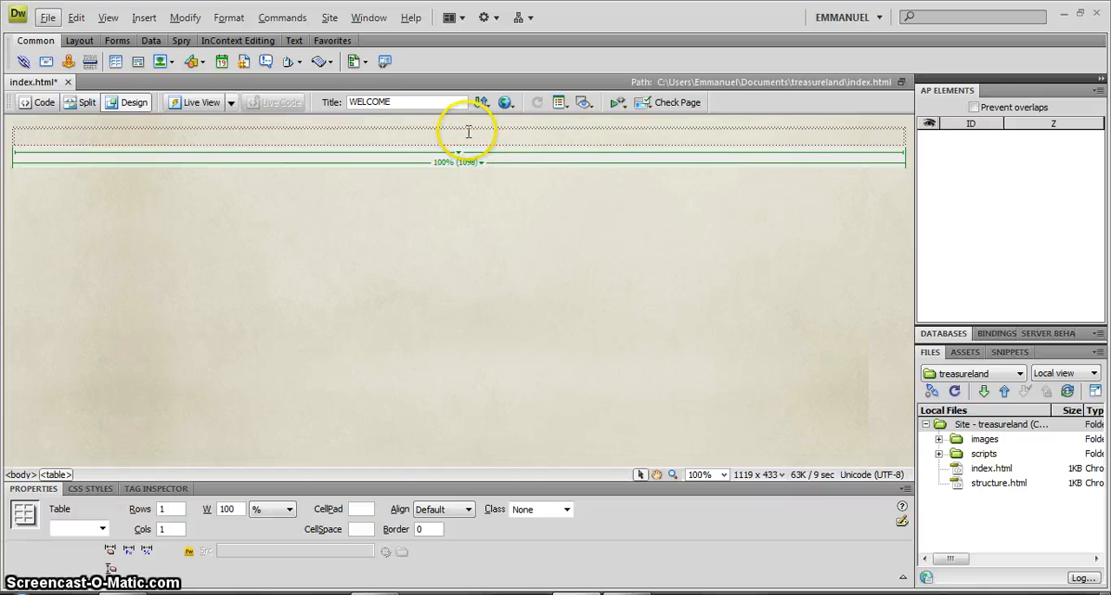
click(457, 136)
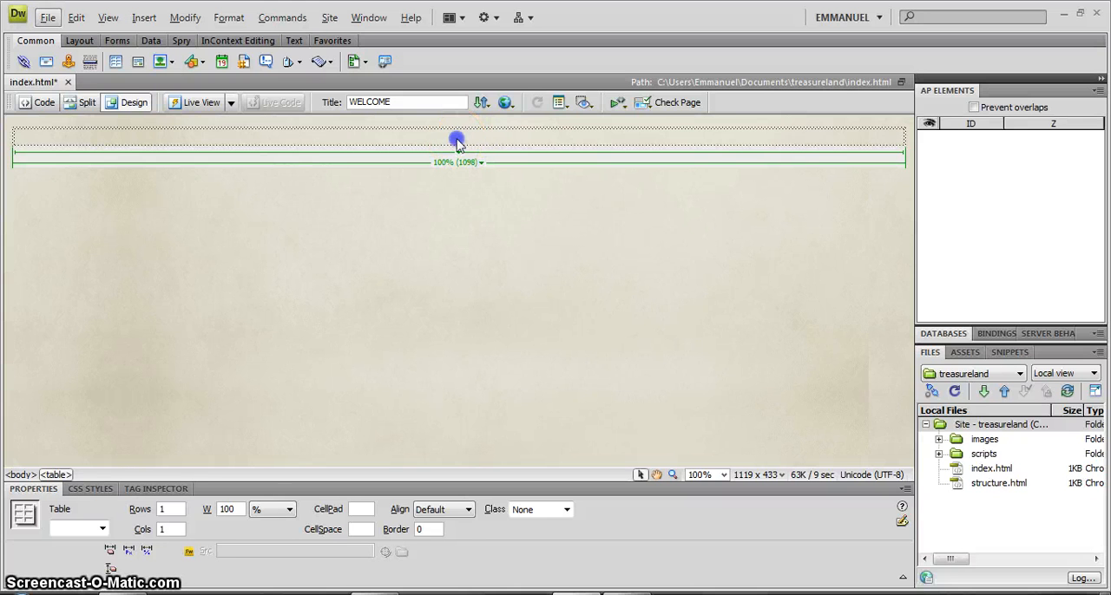
click(15, 135)
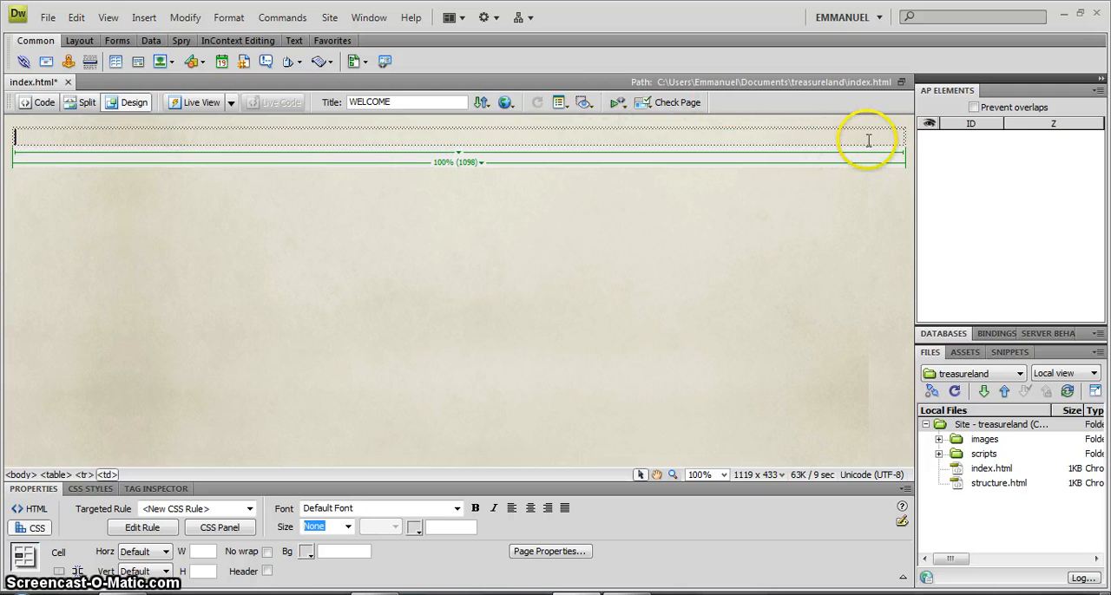
drag(846, 132, 729, 159)
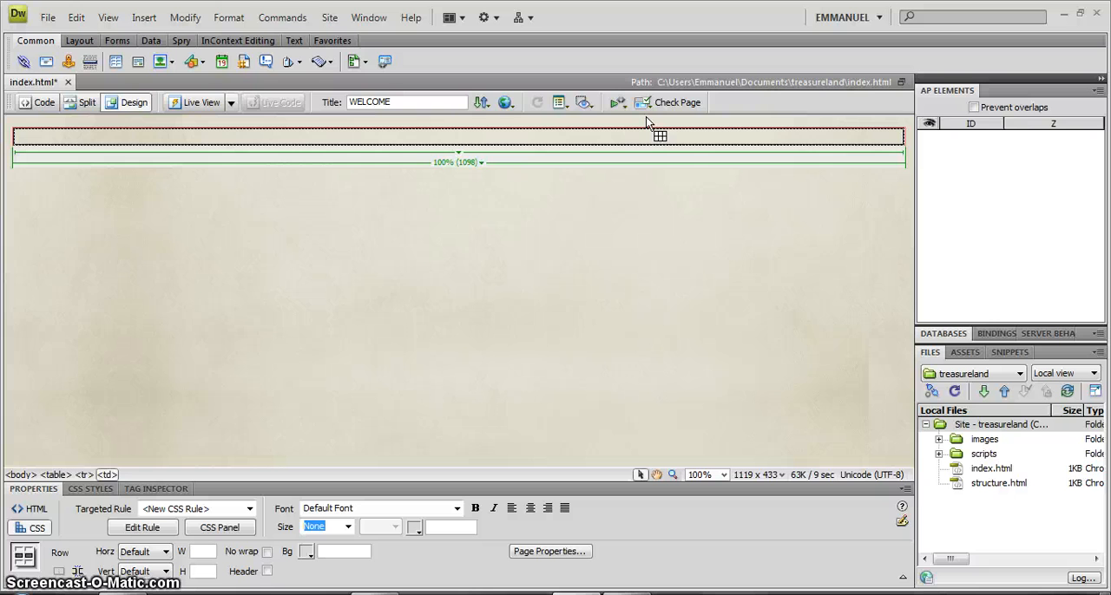
click(635, 135)
click(654, 131)
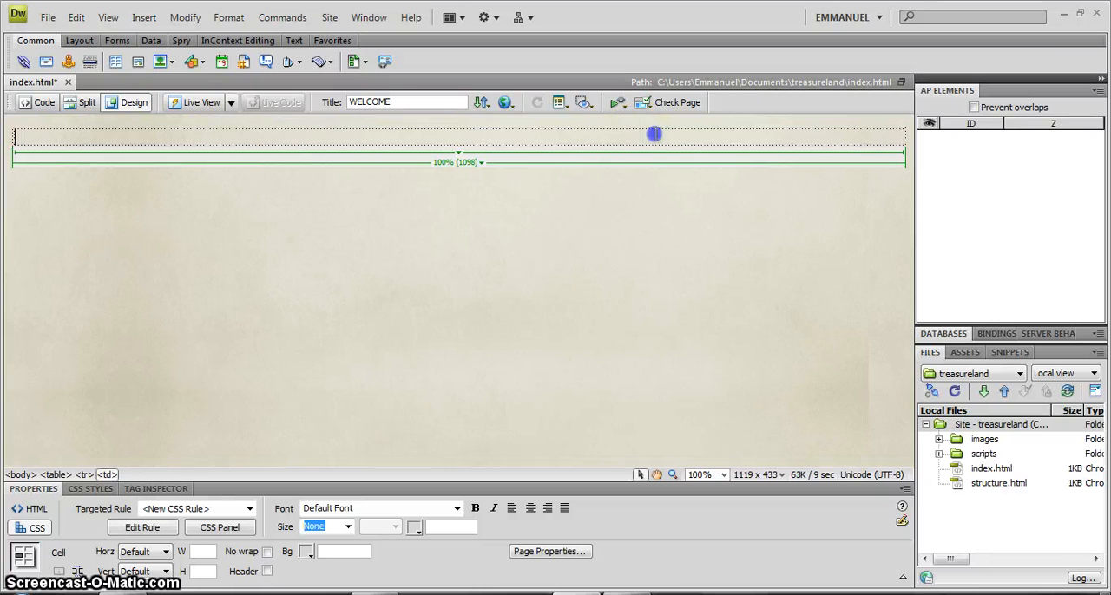
click(620, 140)
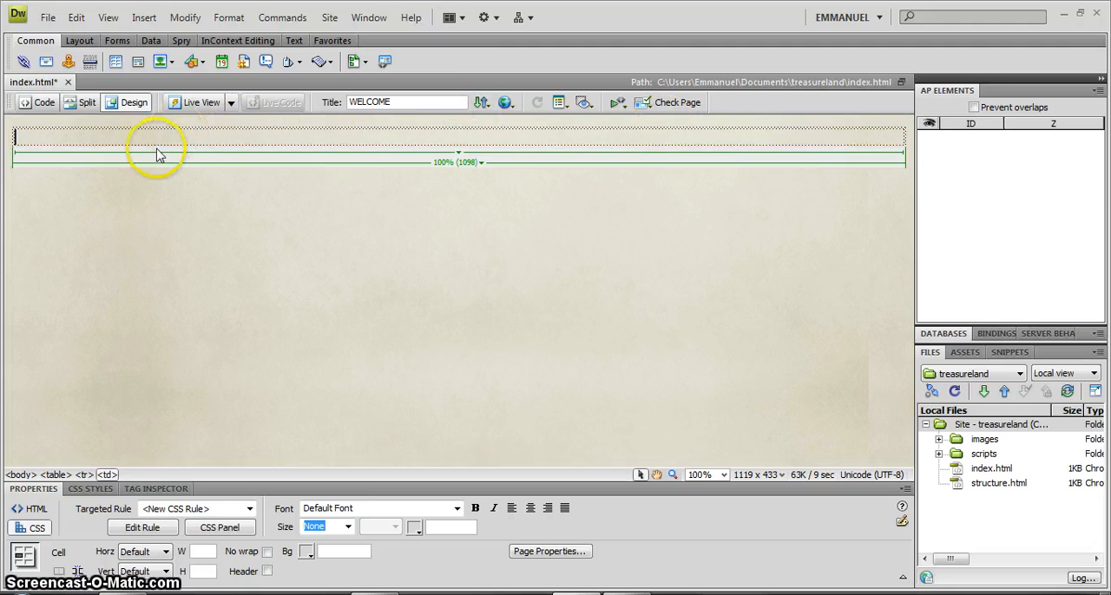
click(76, 136)
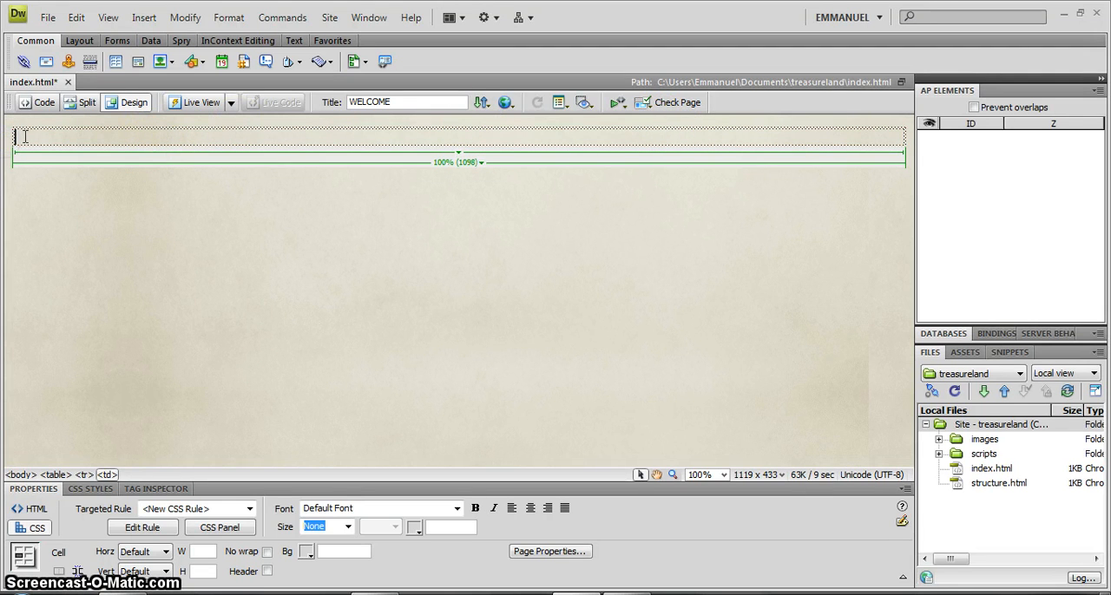
click(182, 127)
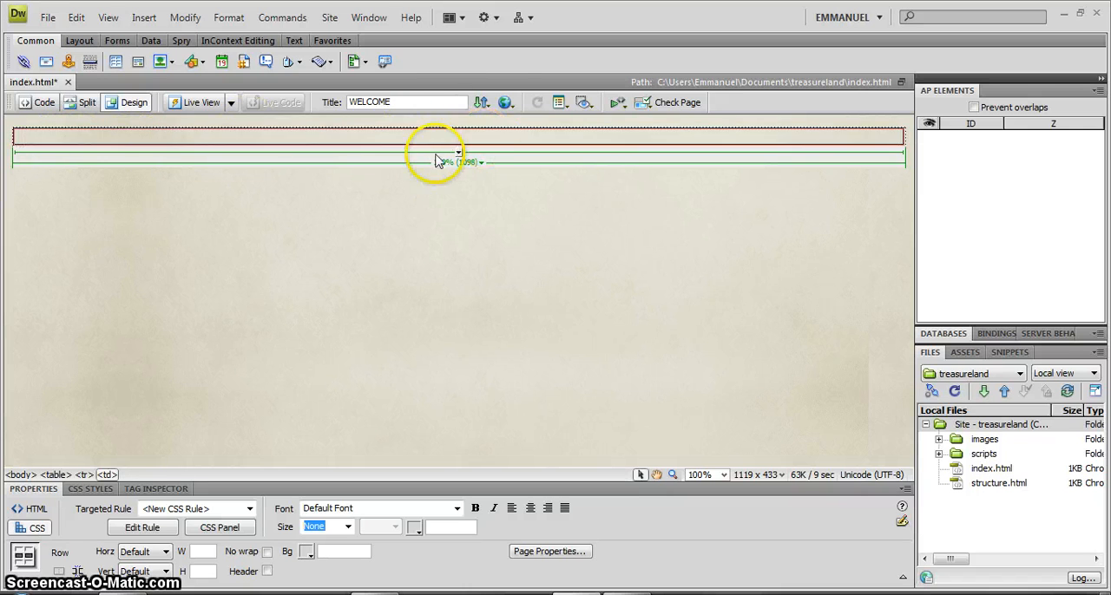
key(Delete)
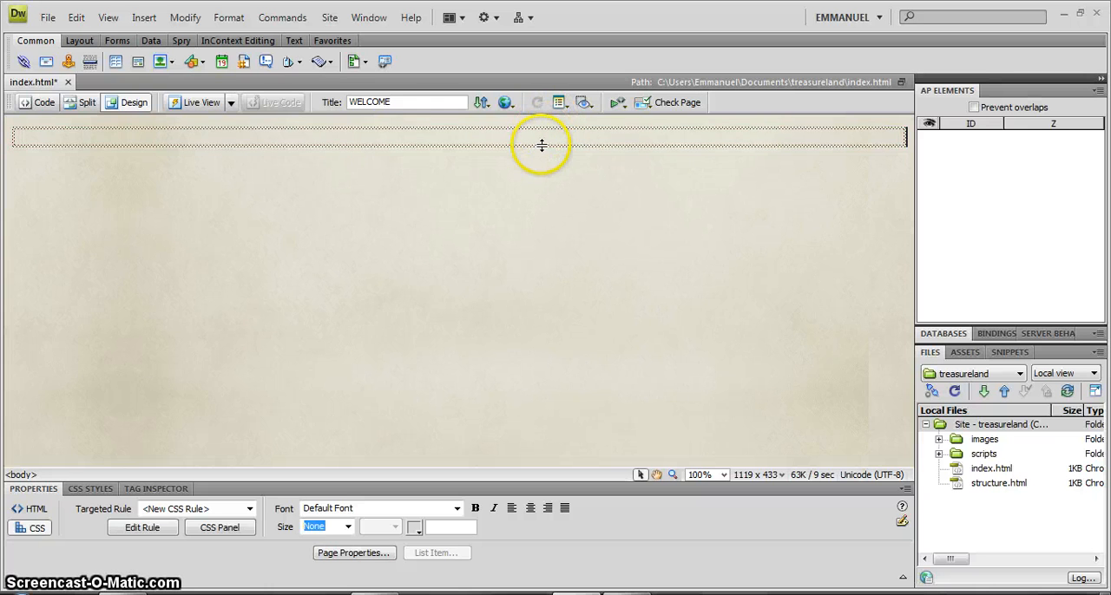
Select the whole full-width table and set its number of columns to 5.
click(540, 145)
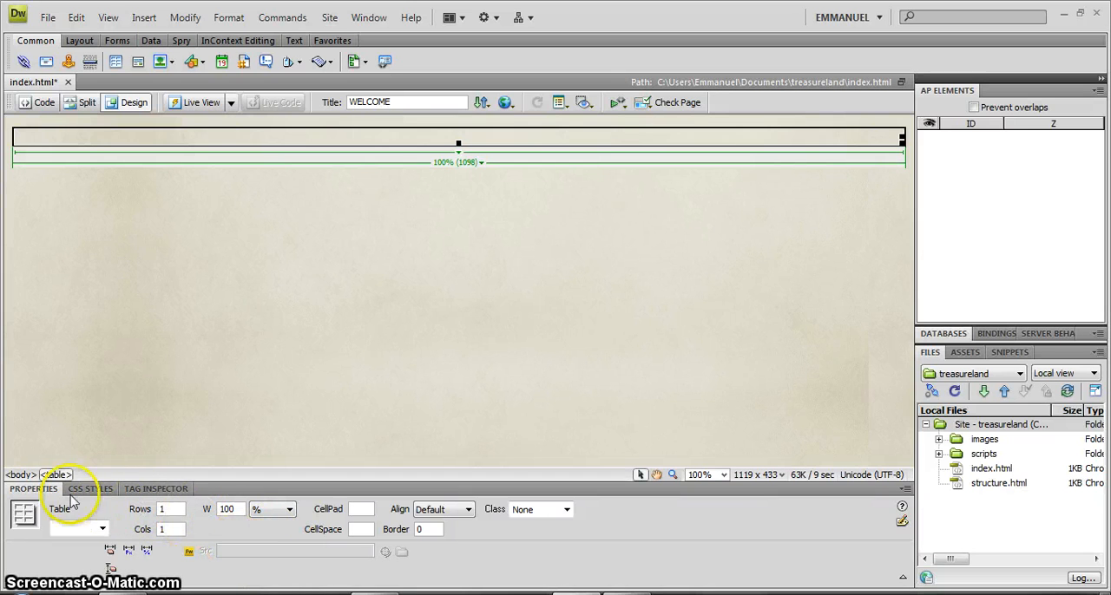
click(162, 528)
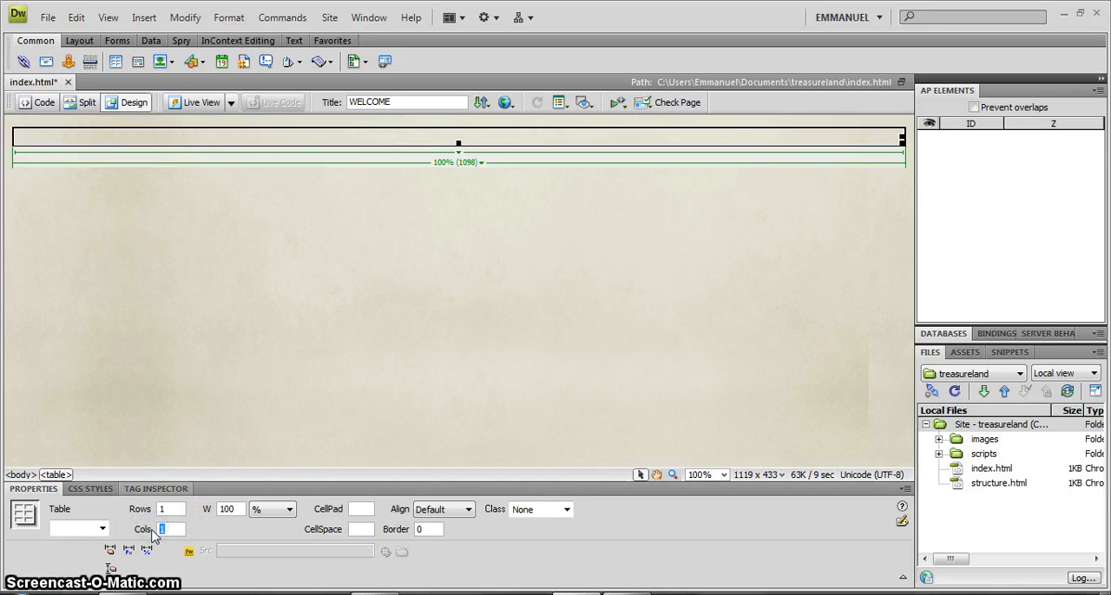
text(5)
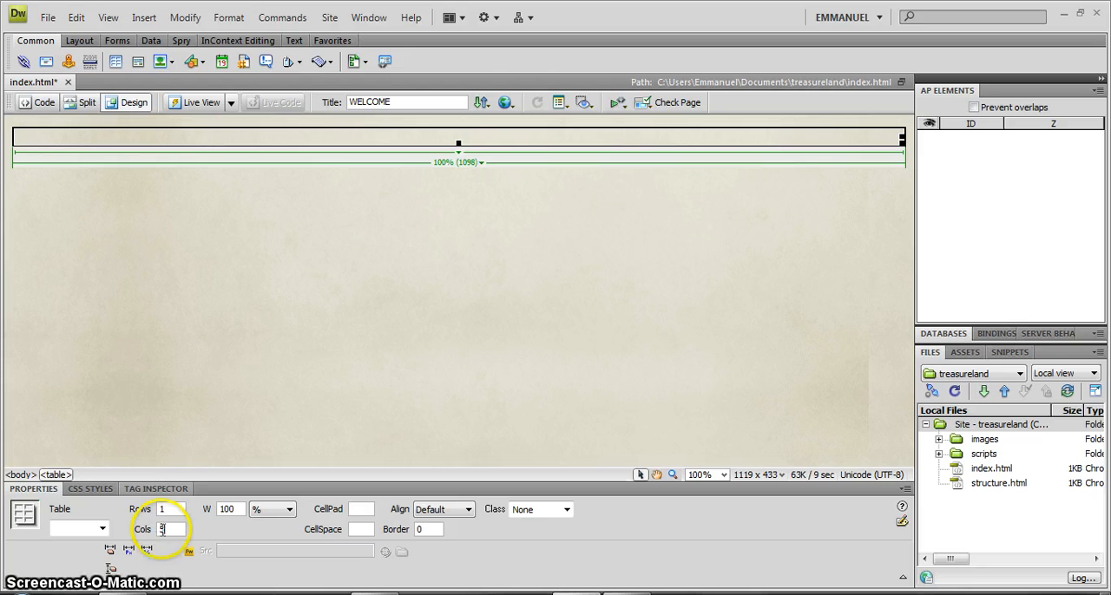
click(170, 401)
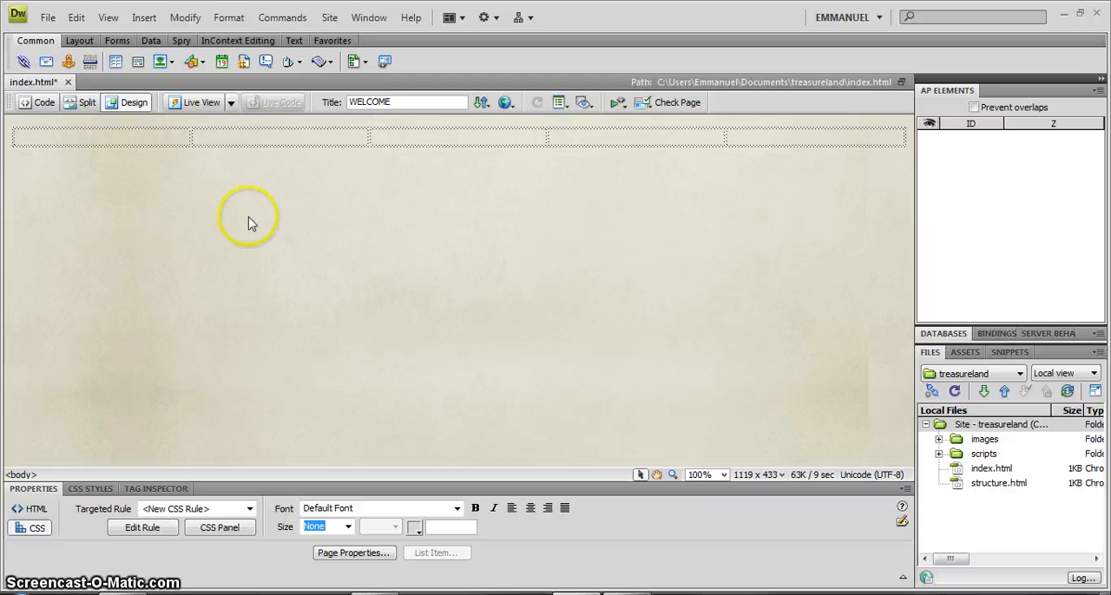
Examine the table's column dividers and individual cells and which properties each selection offers.
click(191, 139)
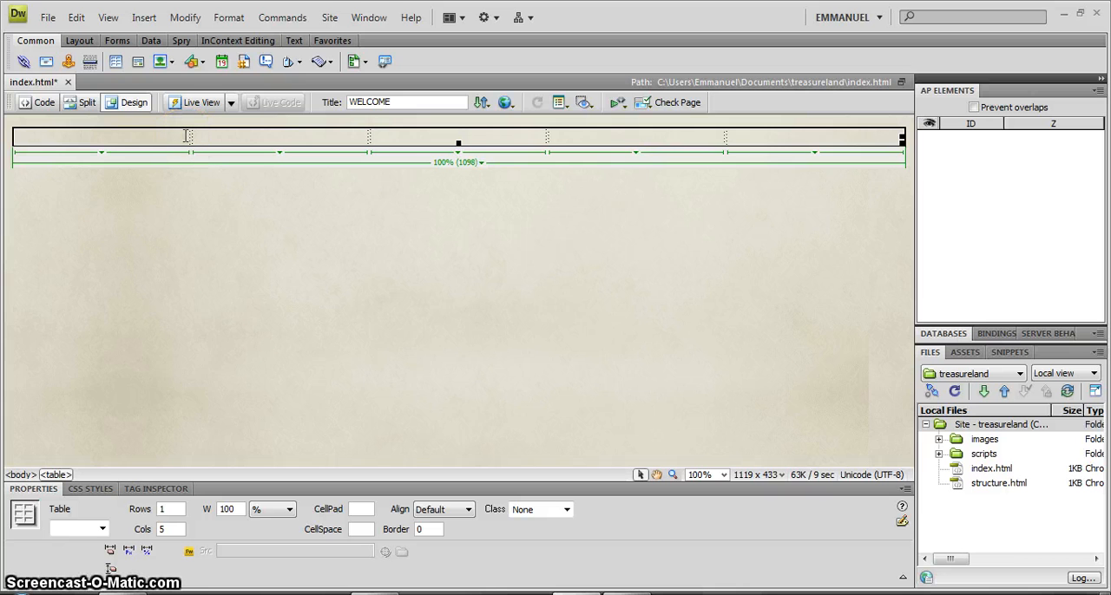
click(212, 137)
click(385, 136)
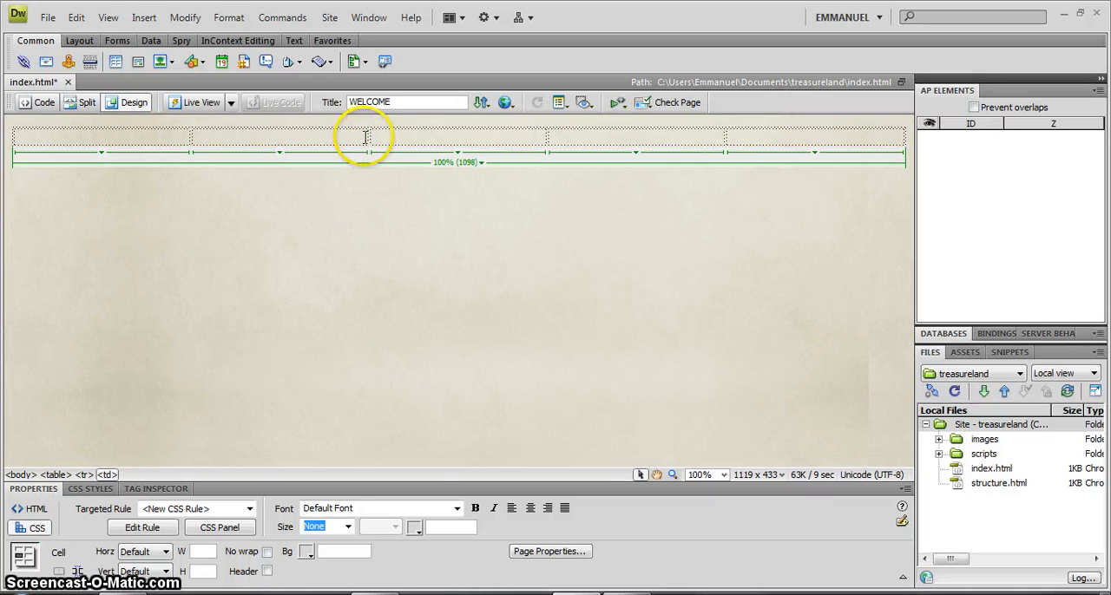
click(366, 136)
click(370, 135)
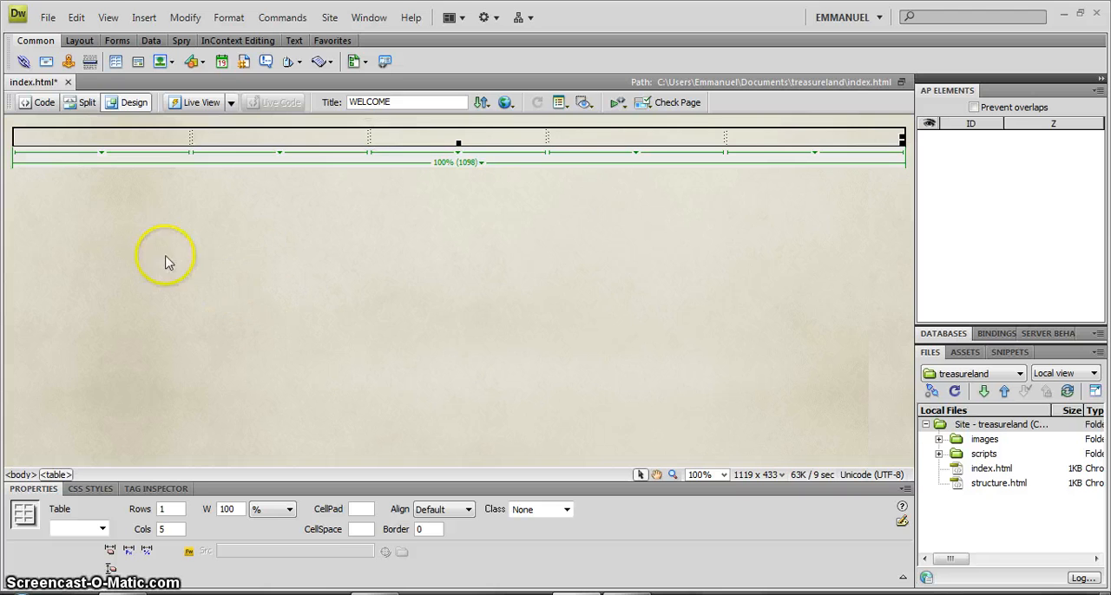
click(104, 134)
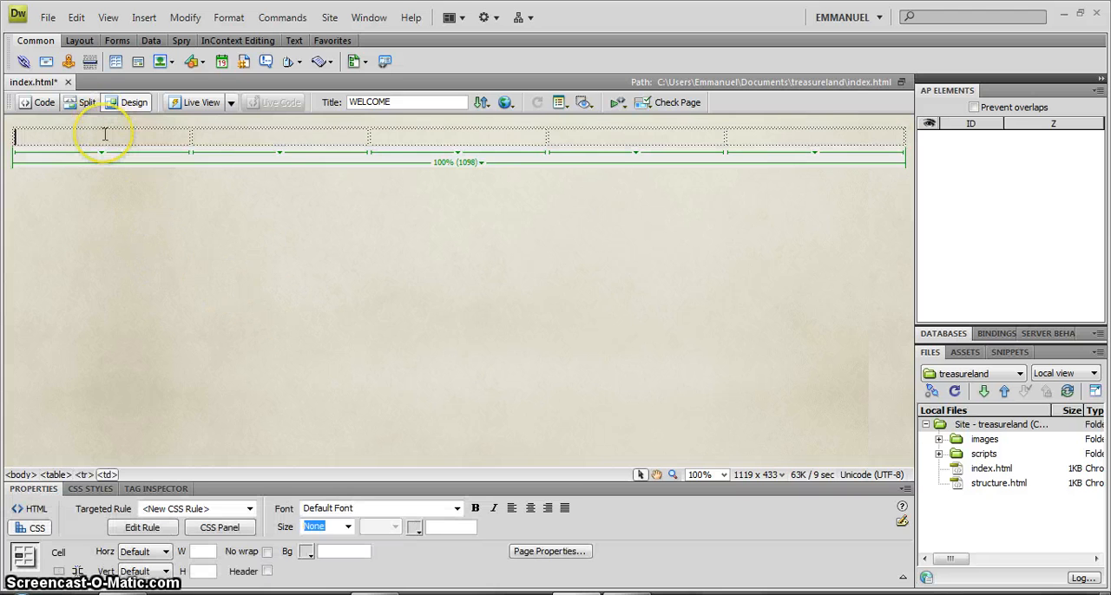
Widen the header table's first column to 30% by moving its divider with the second column, leaving the second at 10%.
click(104, 138)
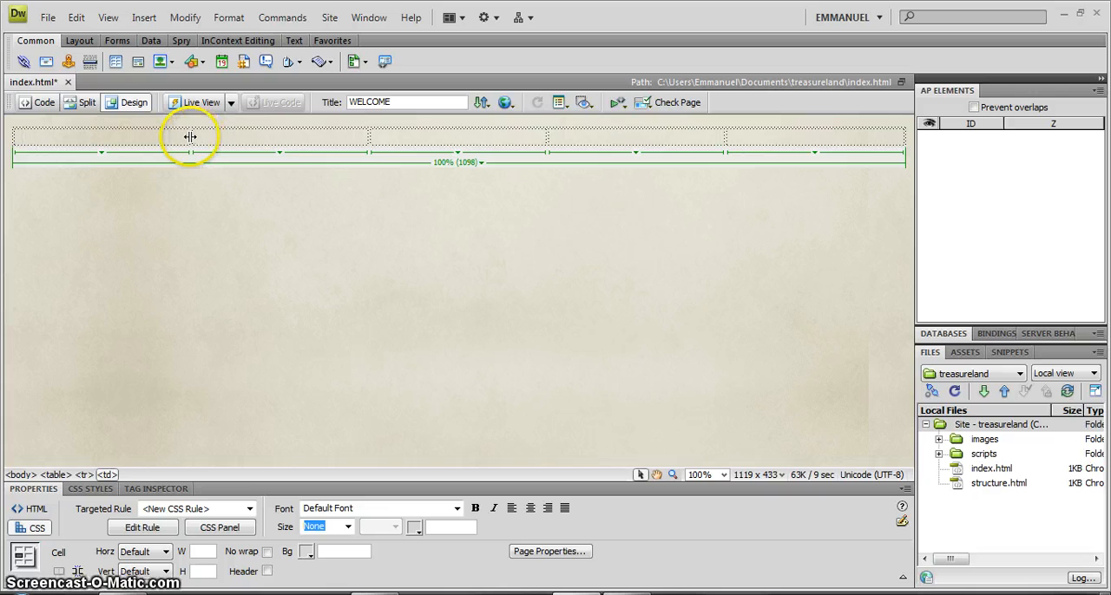
click(157, 136)
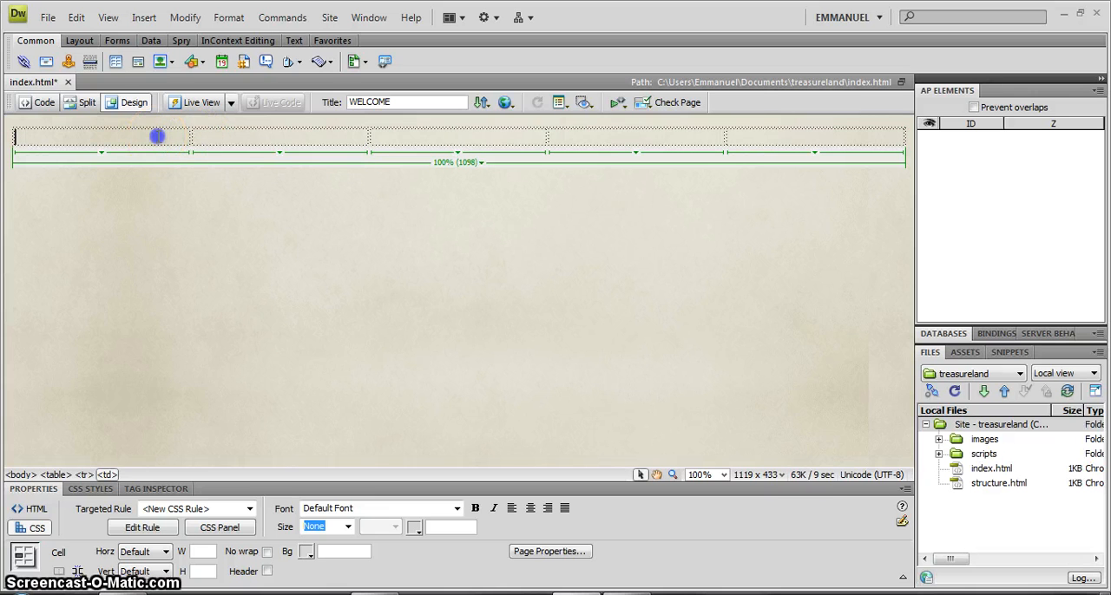
click(190, 137)
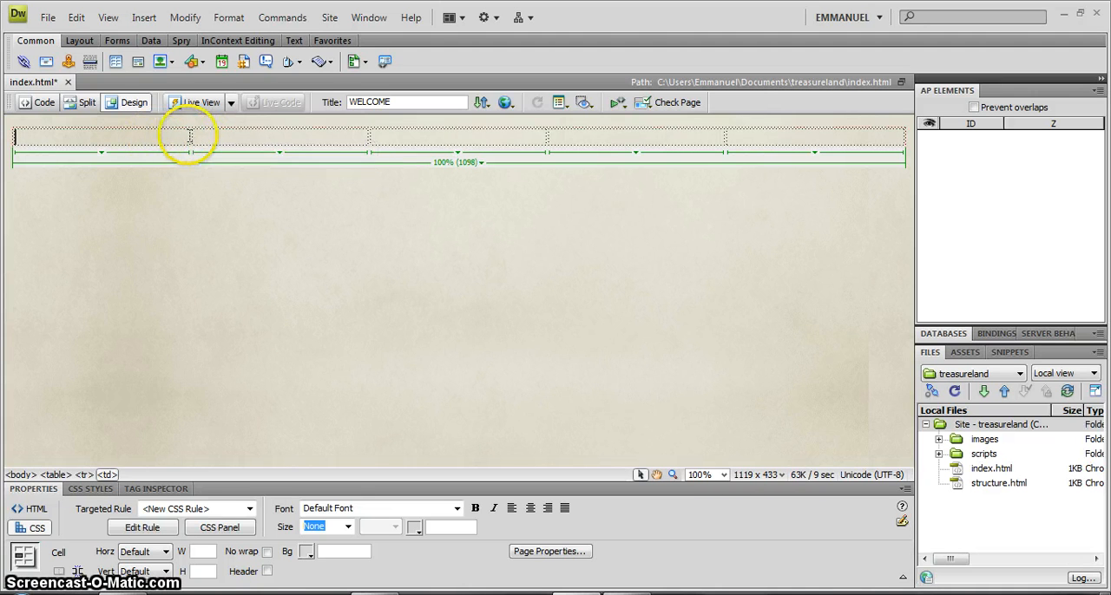
click(190, 136)
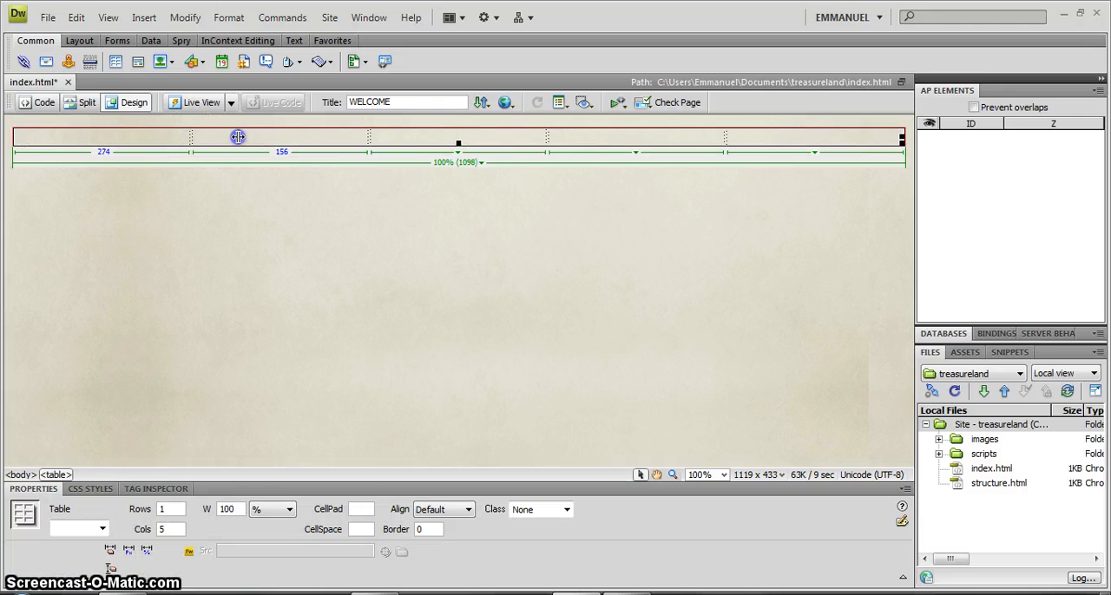
drag(309, 150, 281, 136)
click(279, 139)
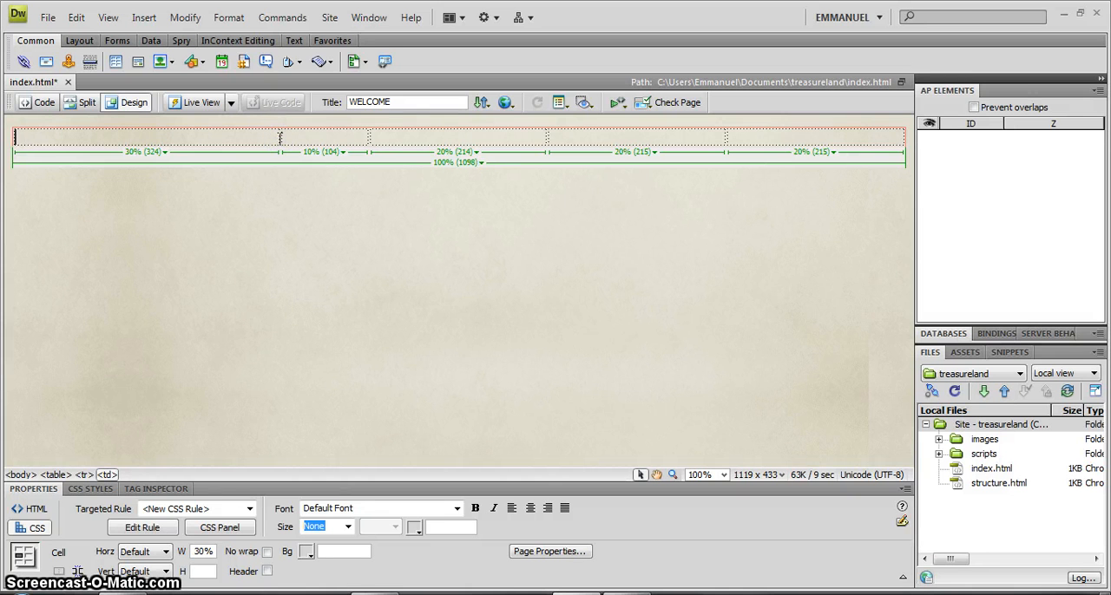
Start inserting an image in the header table's first cell and choose logo from the exercise files folder as its source.
click(169, 137)
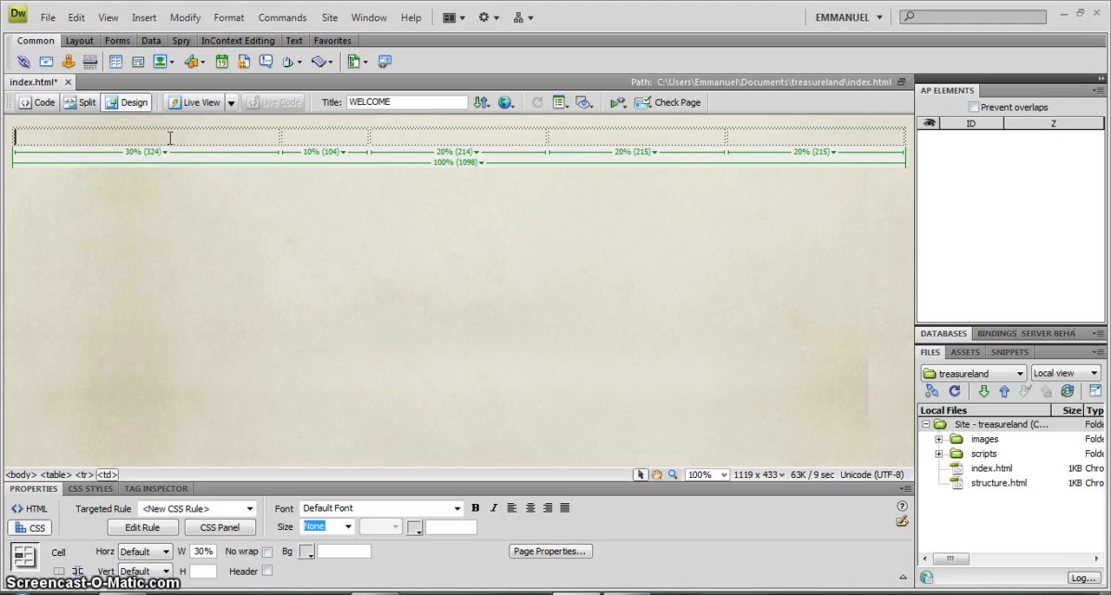
click(206, 135)
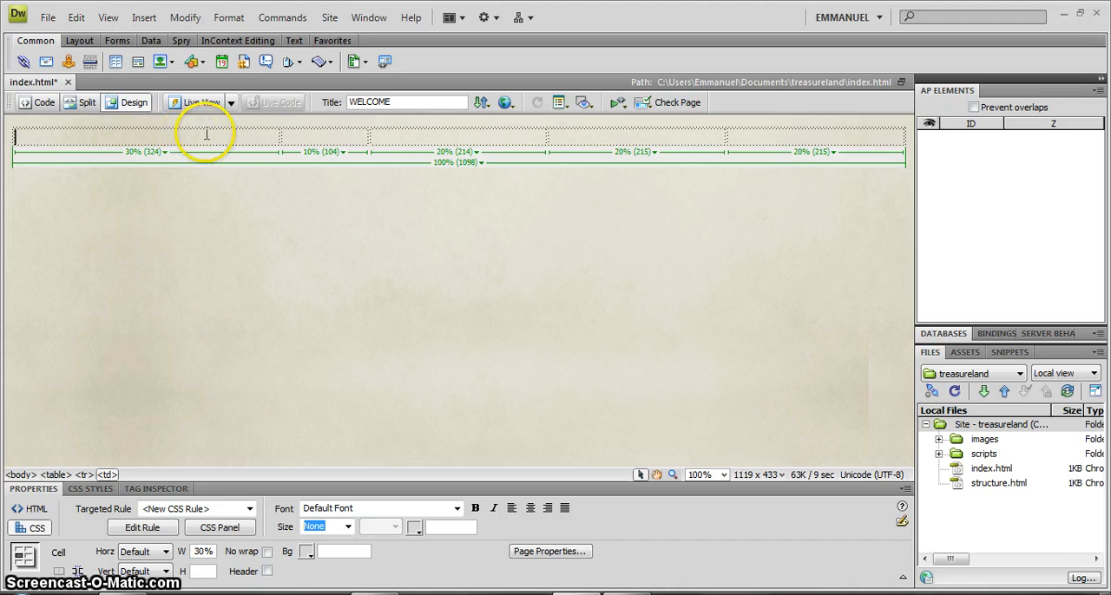
key(alt)
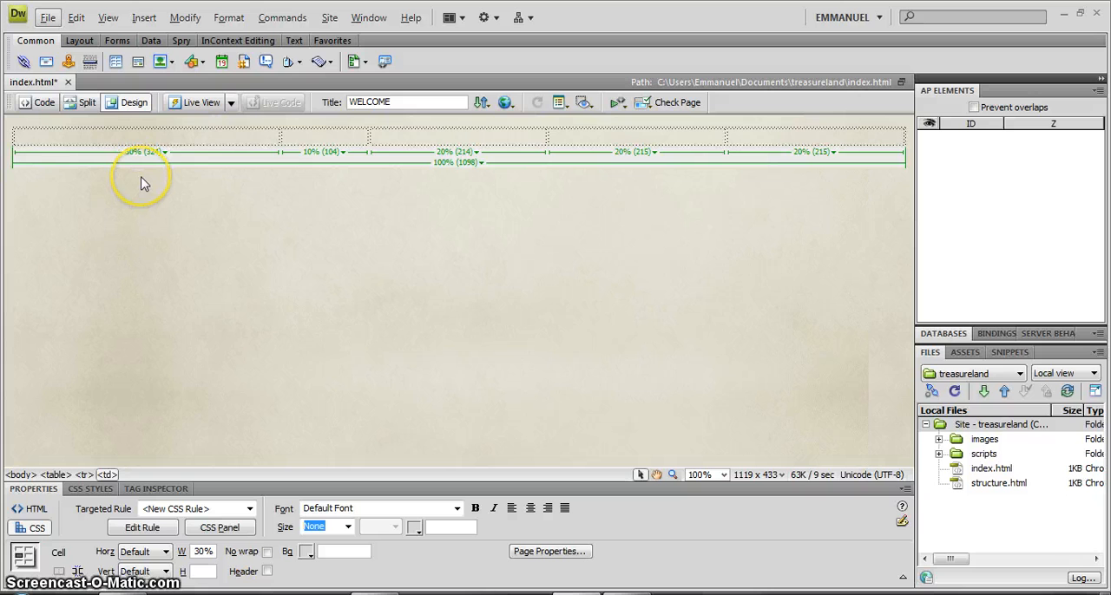
click(127, 135)
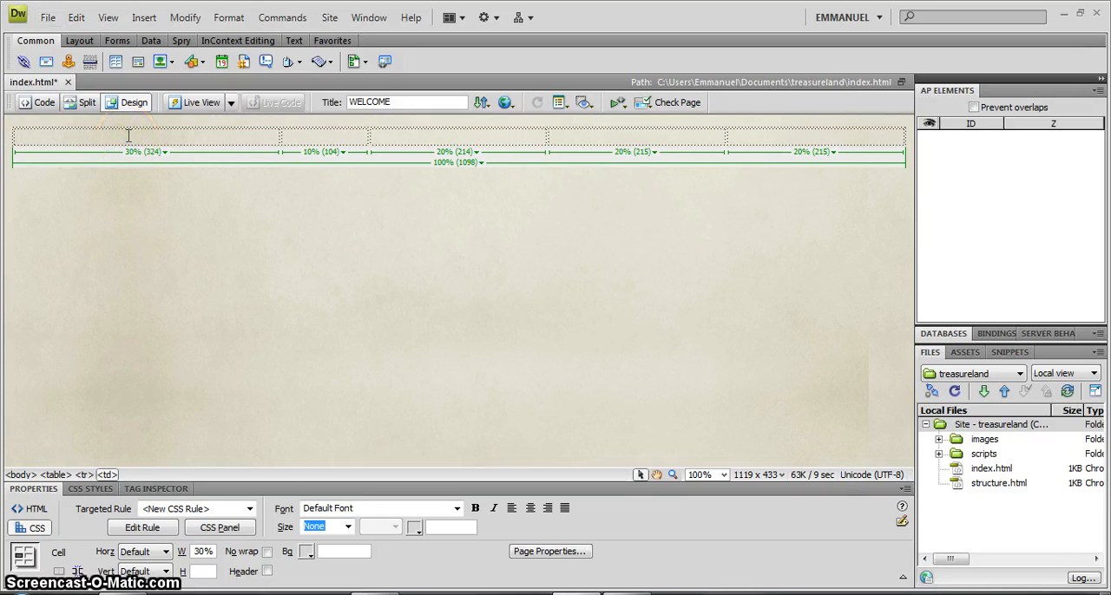
click(140, 18)
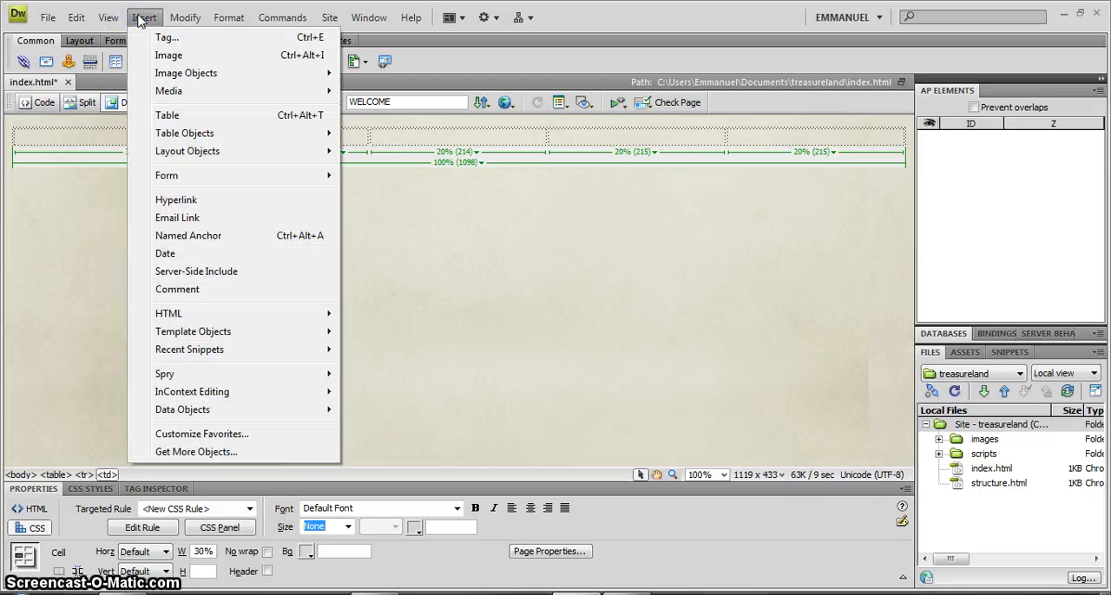
click(168, 55)
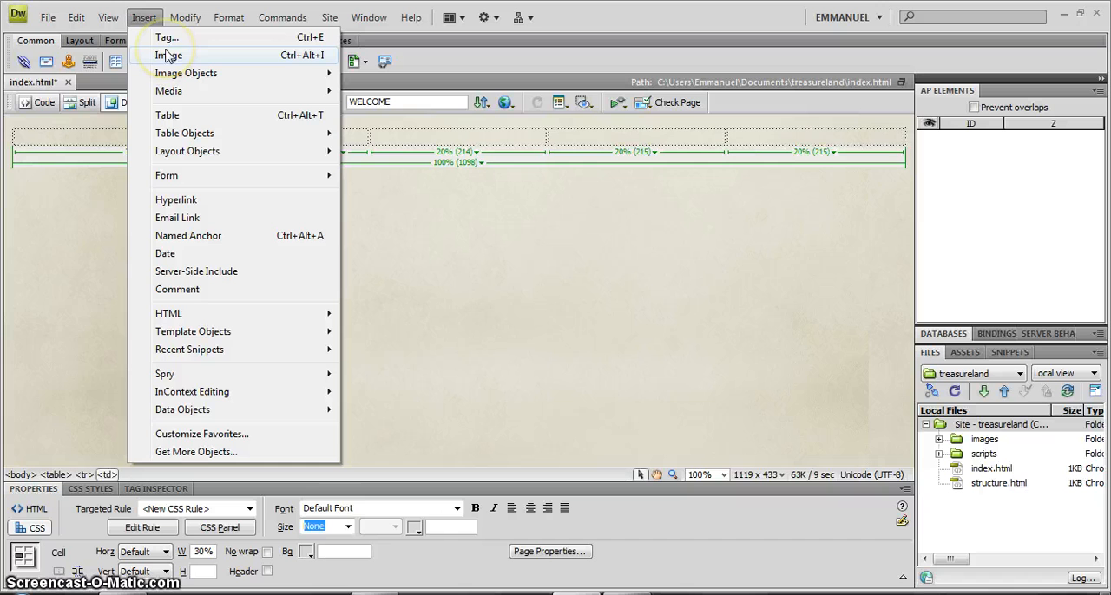
click(167, 56)
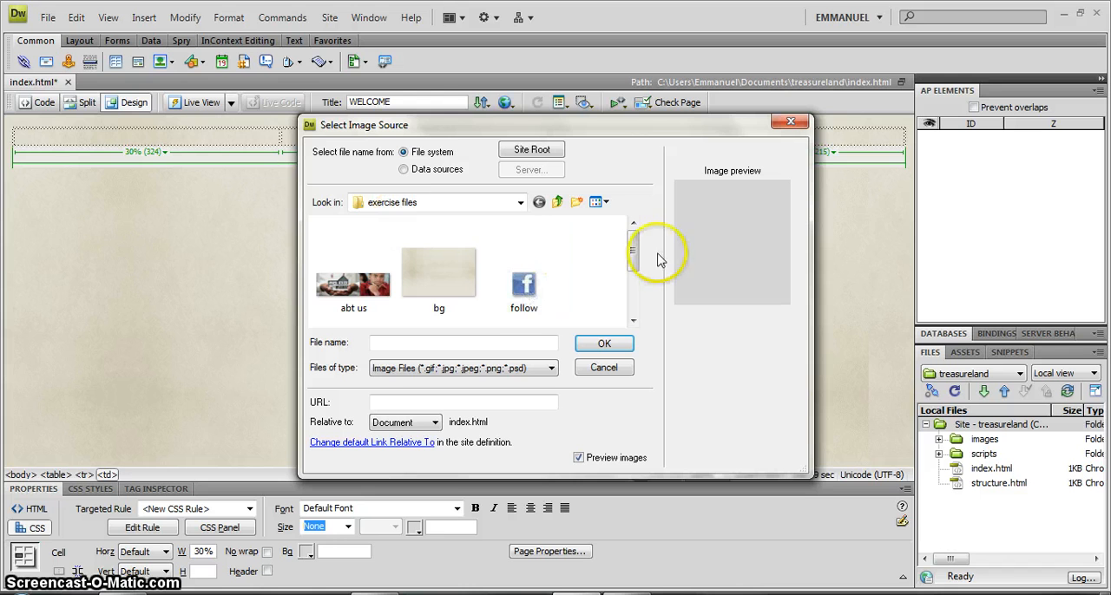
drag(633, 254, 632, 298)
click(365, 303)
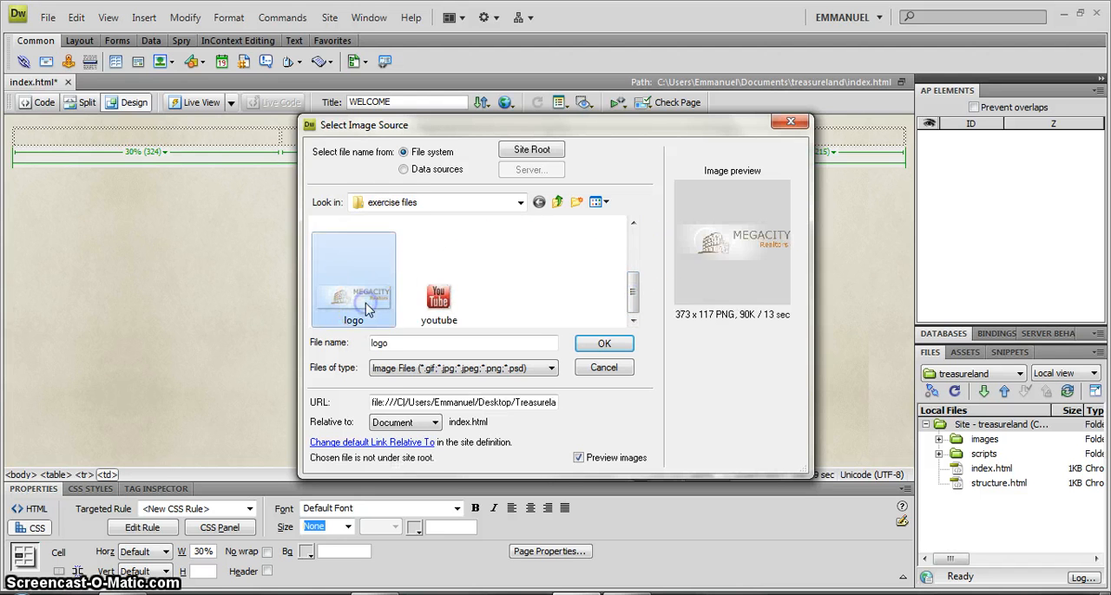
click(604, 349)
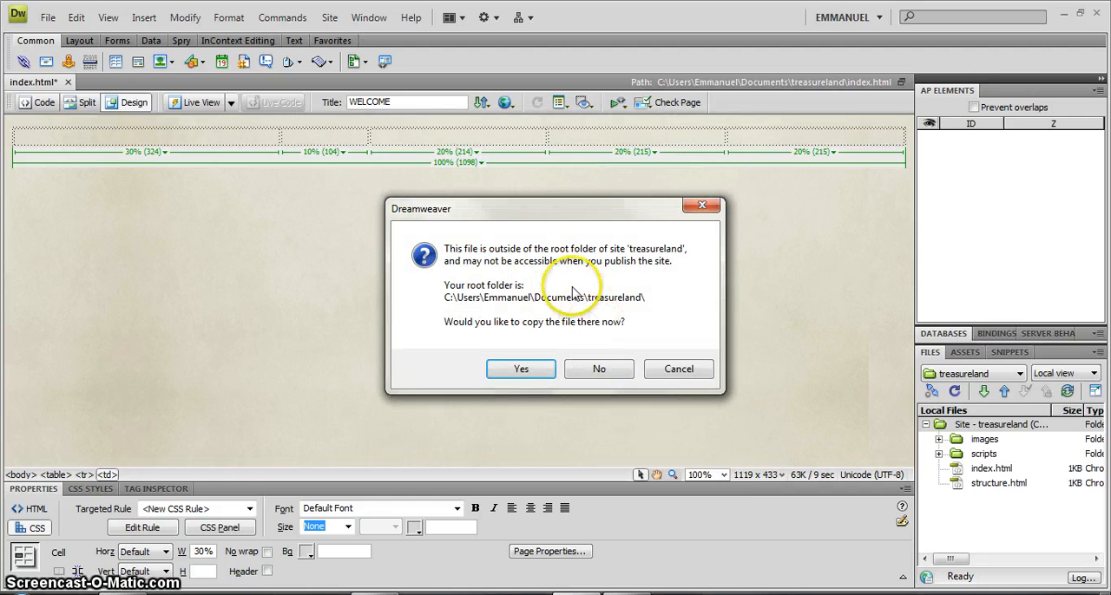
Copy the logo file into the site's images folder and place the image in the cell without alternate text.
click(527, 208)
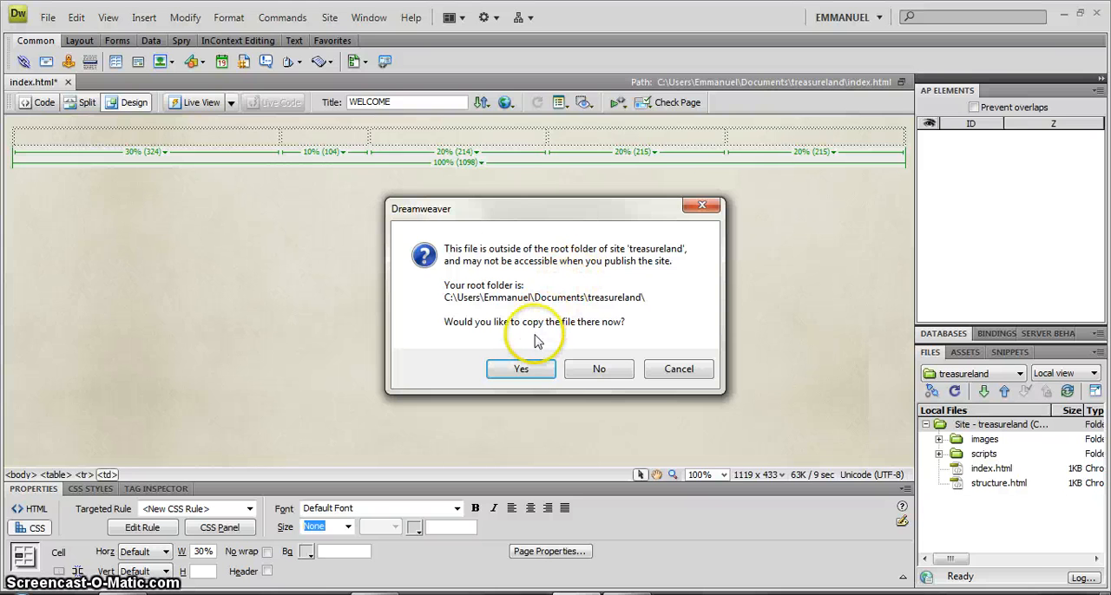
click(524, 369)
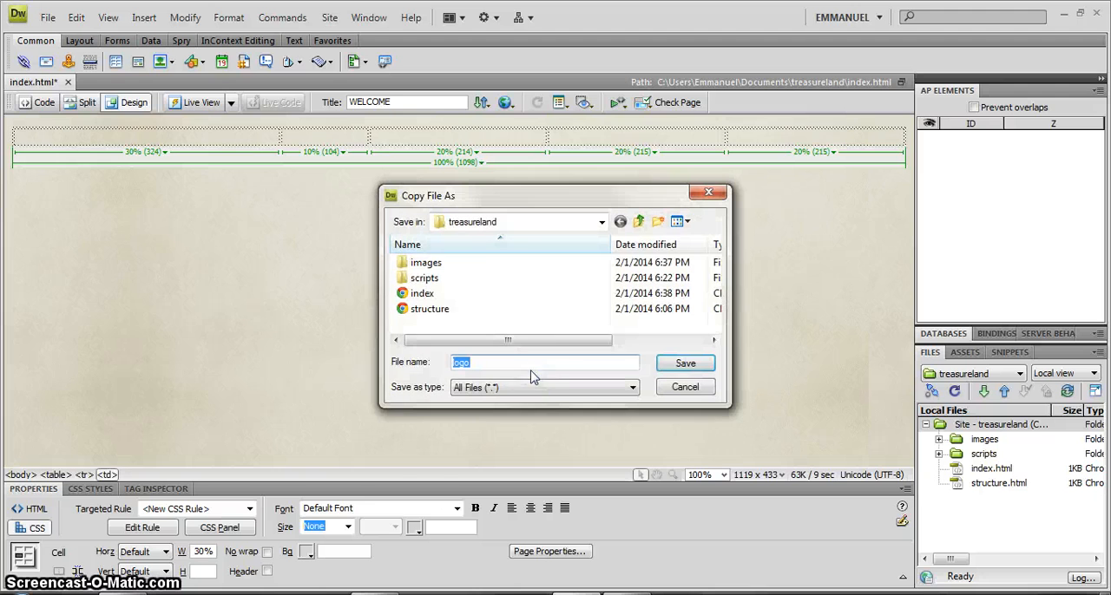
click(435, 263)
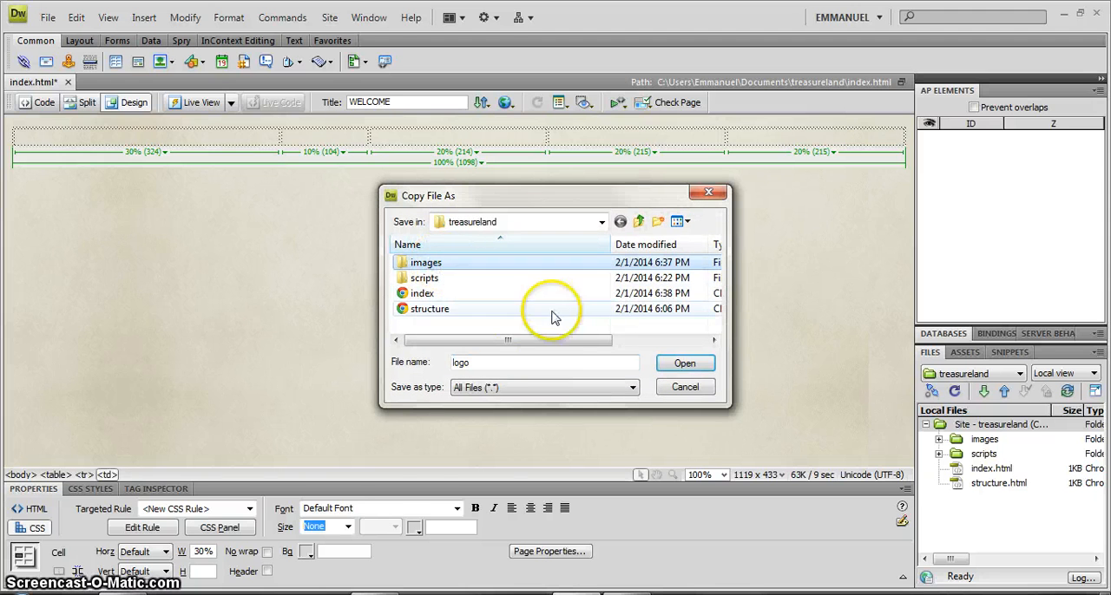
click(670, 360)
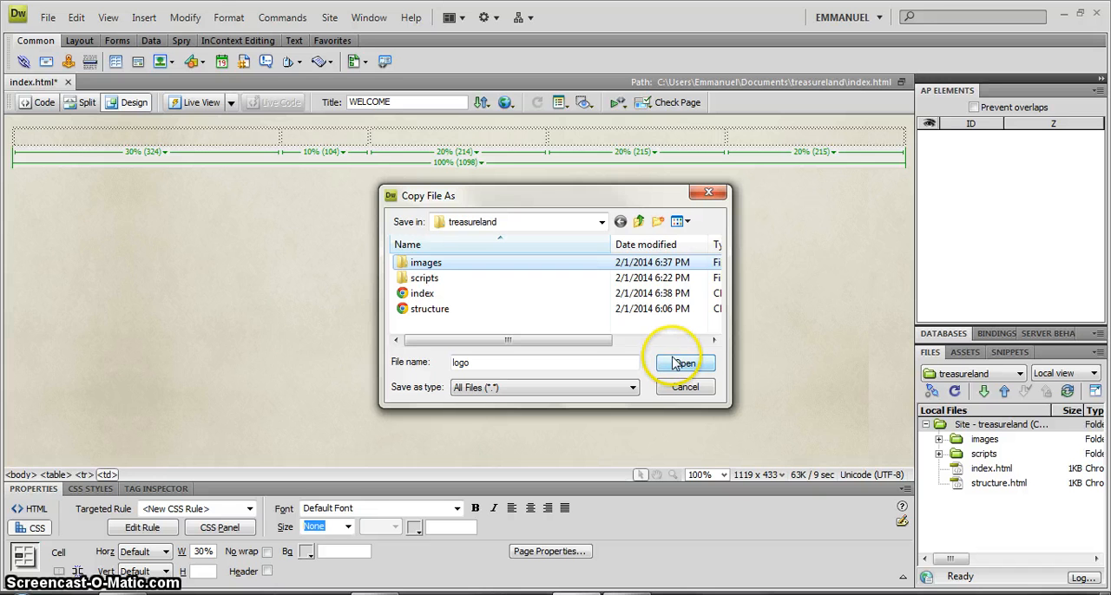
click(682, 368)
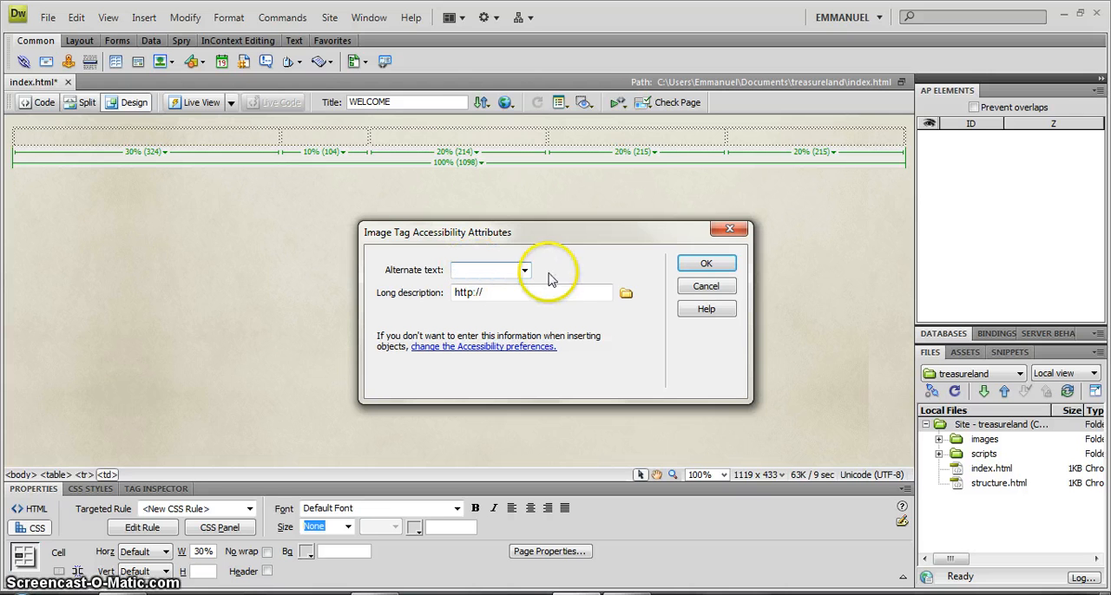
click(703, 265)
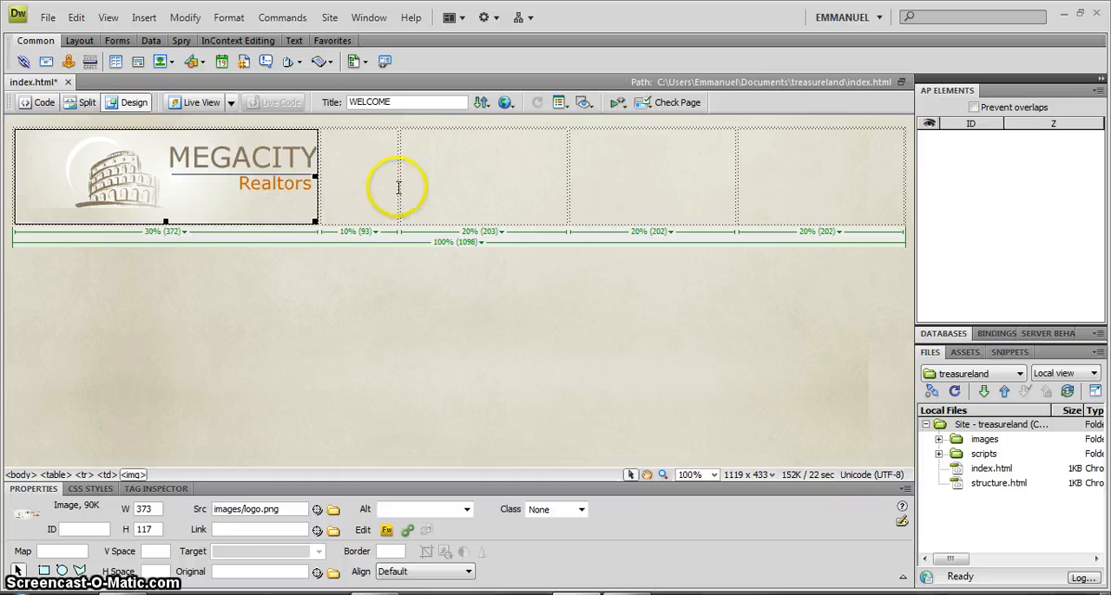
click(454, 168)
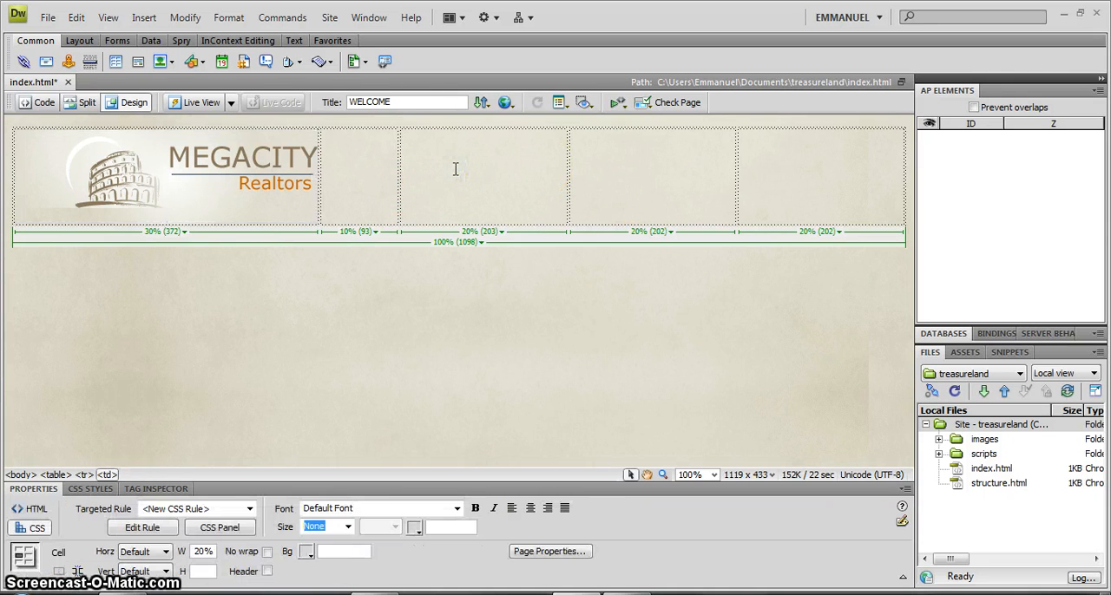
click(376, 173)
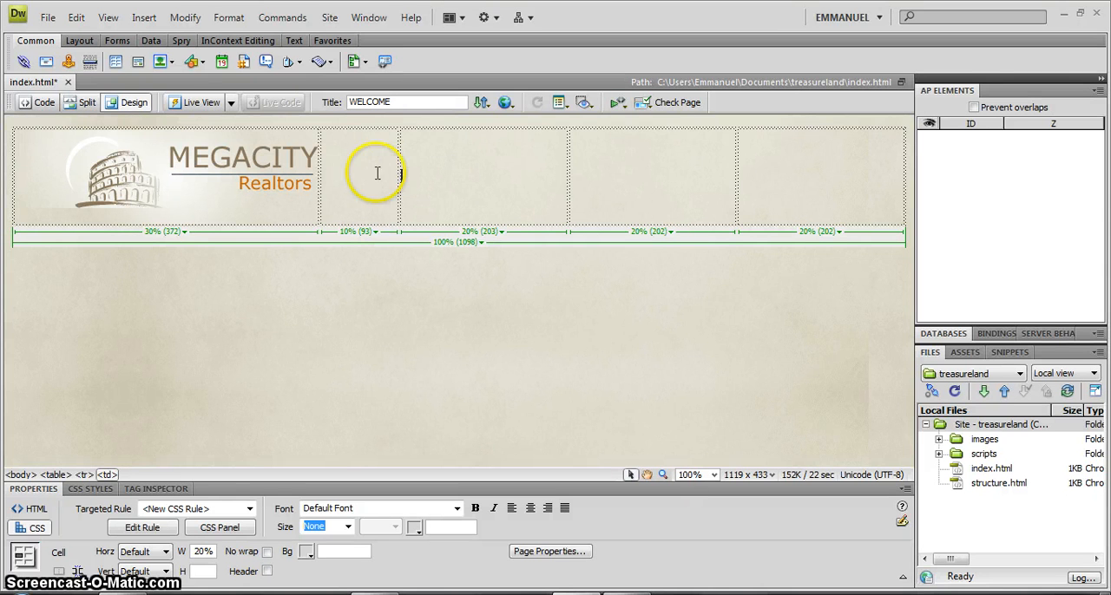
click(381, 158)
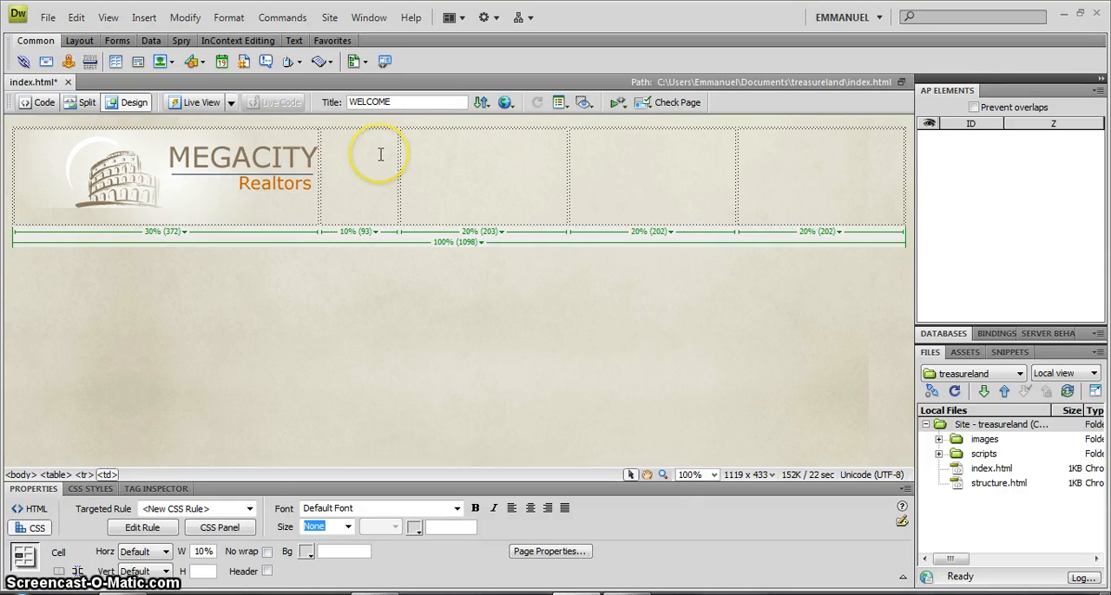
click(422, 177)
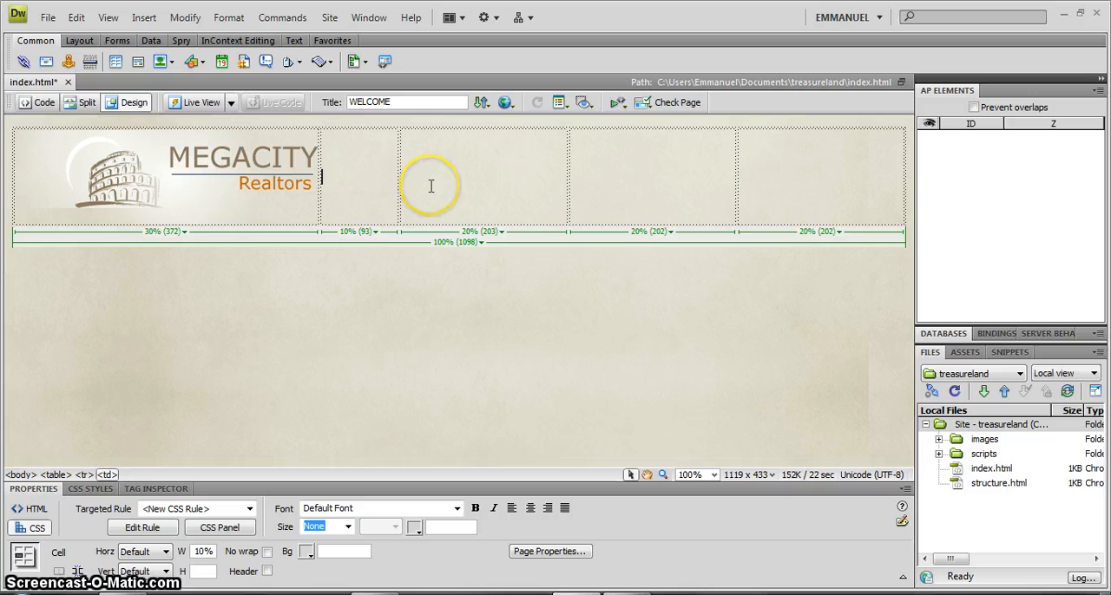